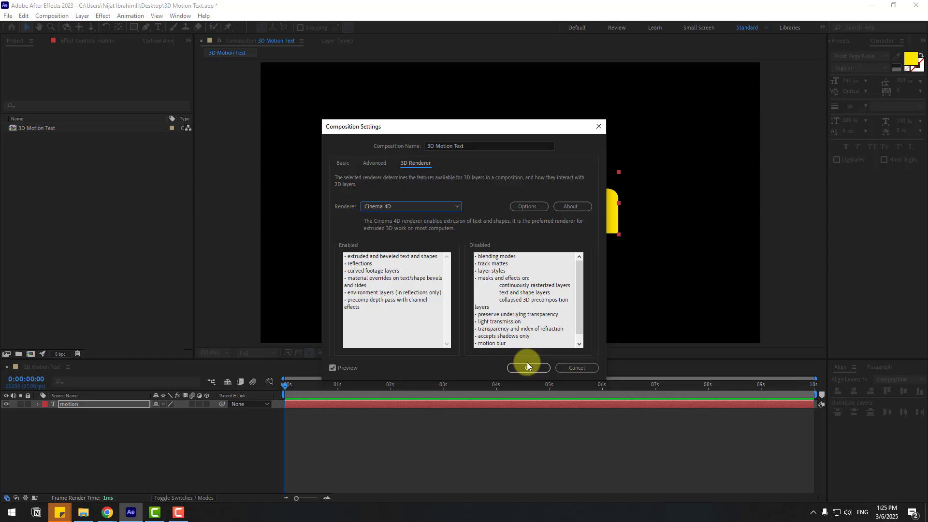
Confirm the composition settings with the Cinema 4D renderer and make the motion text layer 3D.
{"action": "left_click", "coordinate": [527, 366]}
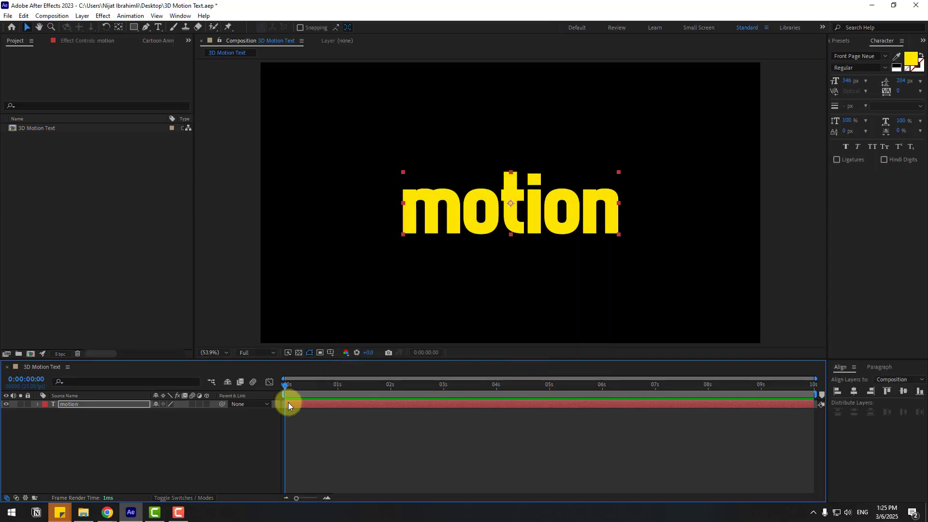
{"action": "left_click", "coordinate": [207, 404]}
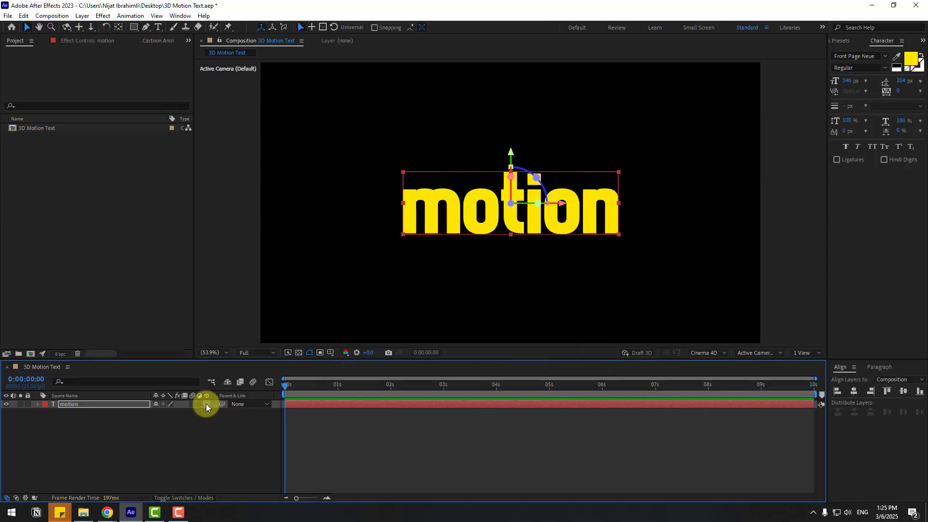
{"action": "left_click", "coordinate": [38, 403]}
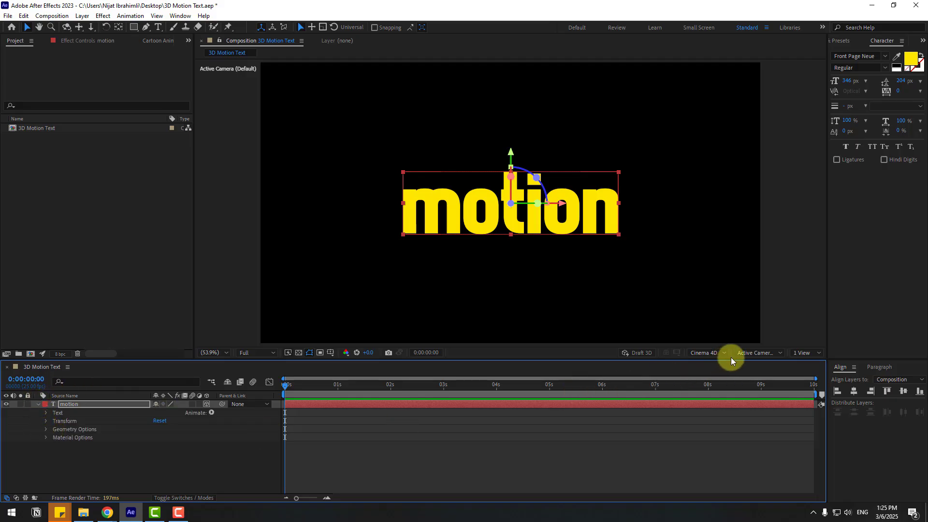
Switch to Custom View 1 and set the motion text's Extrusion Depth to 100 in Geometry Options.
{"action": "left_click", "coordinate": [749, 353]}
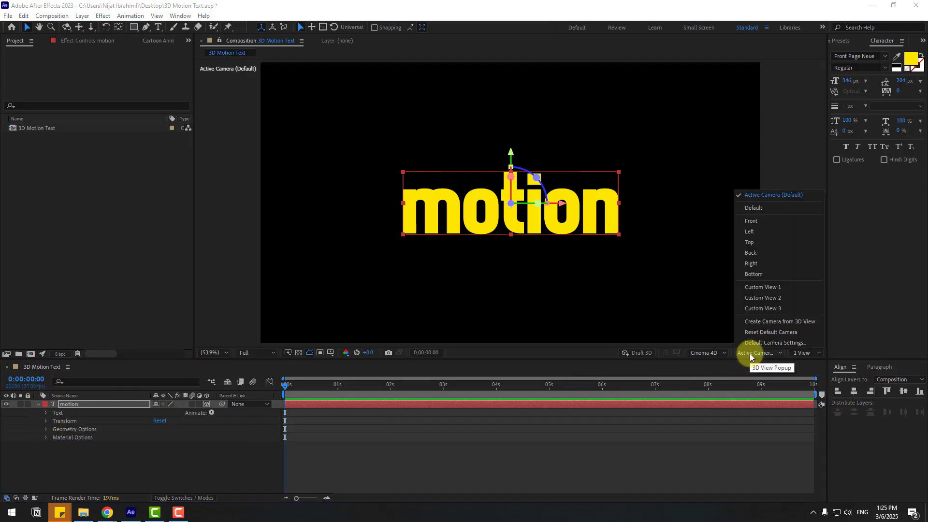
{"action": "left_click", "coordinate": [783, 288]}
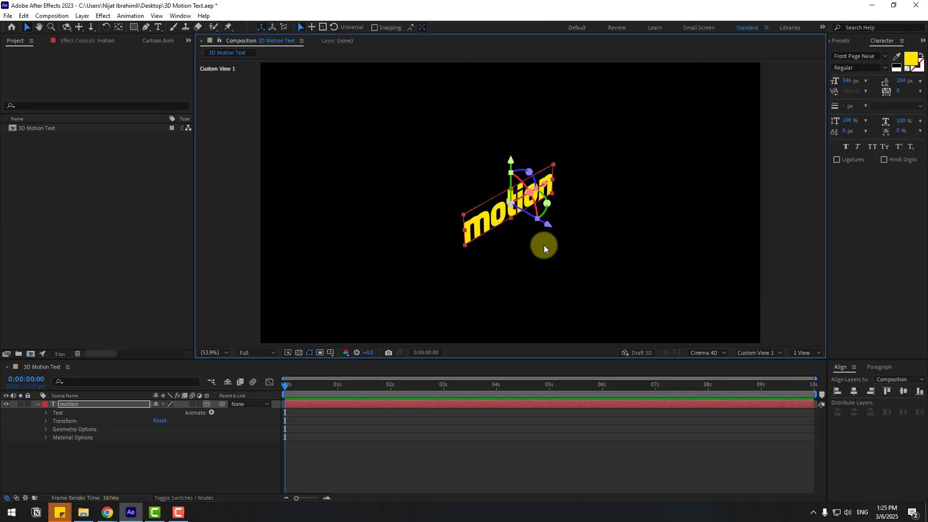
{"action": "scroll", "coordinate": [542, 244], "scroll_direction": "up", "scroll_amount": 1}
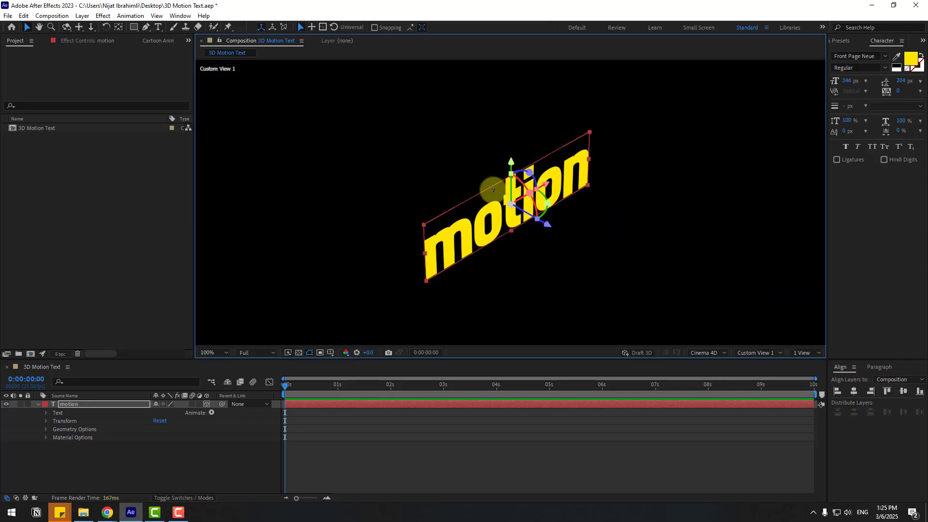
{"action": "left_click", "coordinate": [47, 429]}
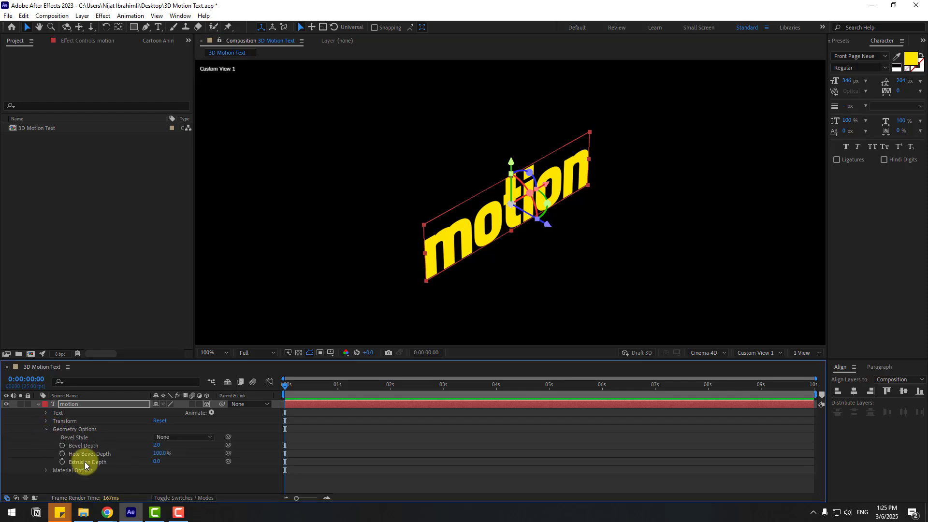
{"action": "left_click", "coordinate": [155, 461]}
{"action": "type", "text": "100"}
{"action": "key", "text": "Return"}
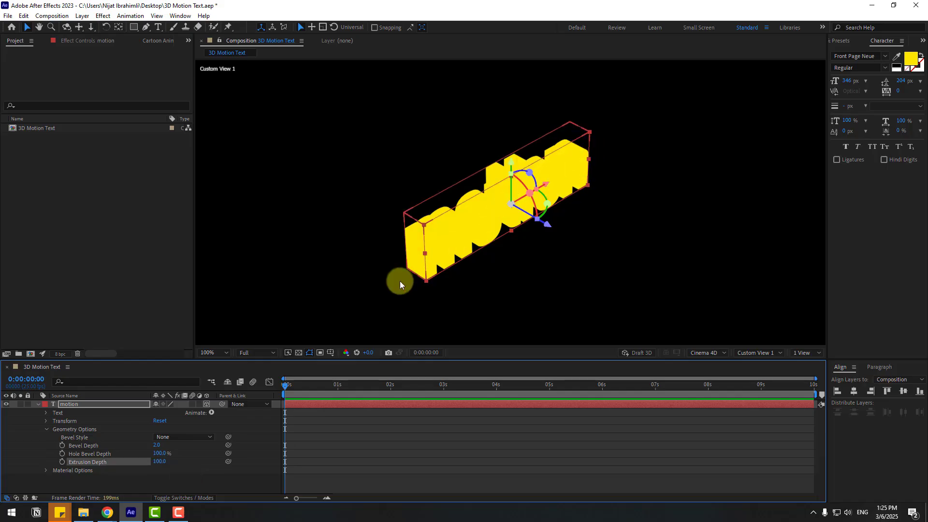
Add a text animator for the Side Color RGB property to the motion layer.
{"action": "left_click", "coordinate": [46, 428]}
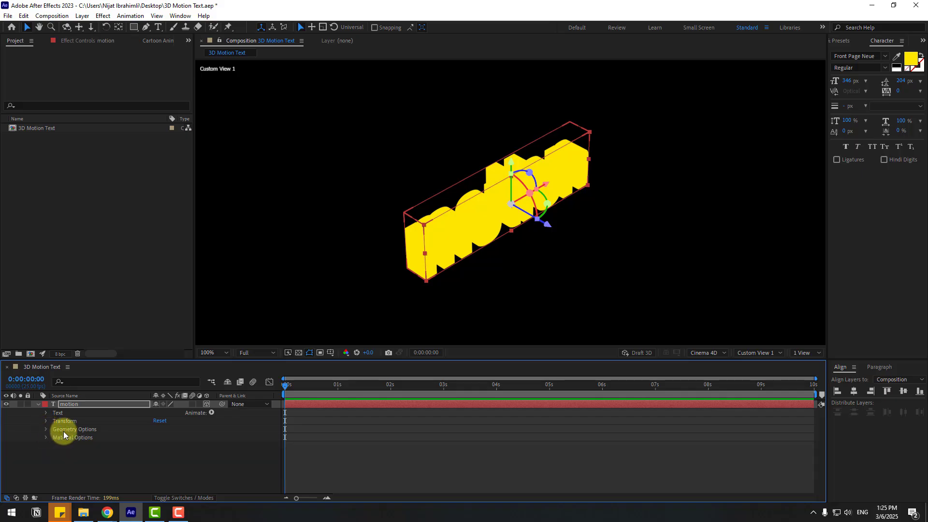
{"action": "left_click", "coordinate": [212, 412]}
{"action": "mouse_move", "coordinate": [291, 318]}
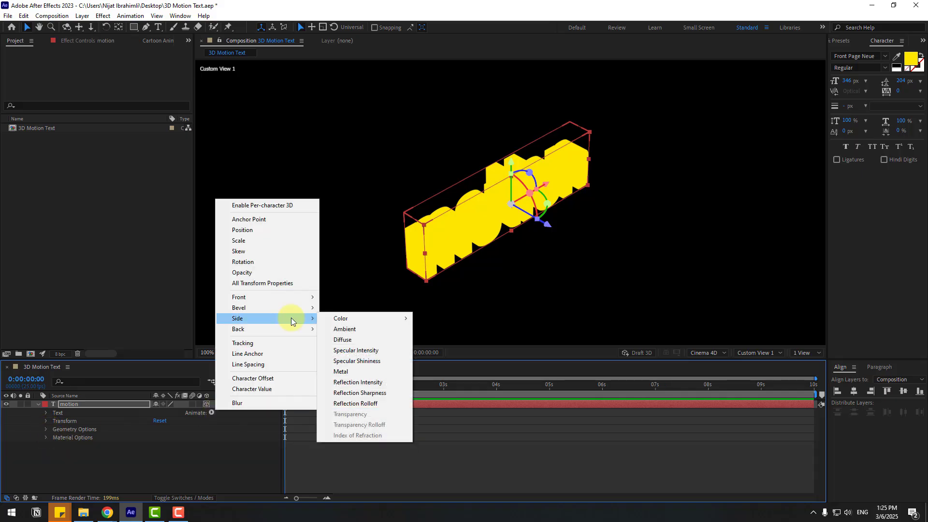
{"action": "mouse_move", "coordinate": [406, 318]}
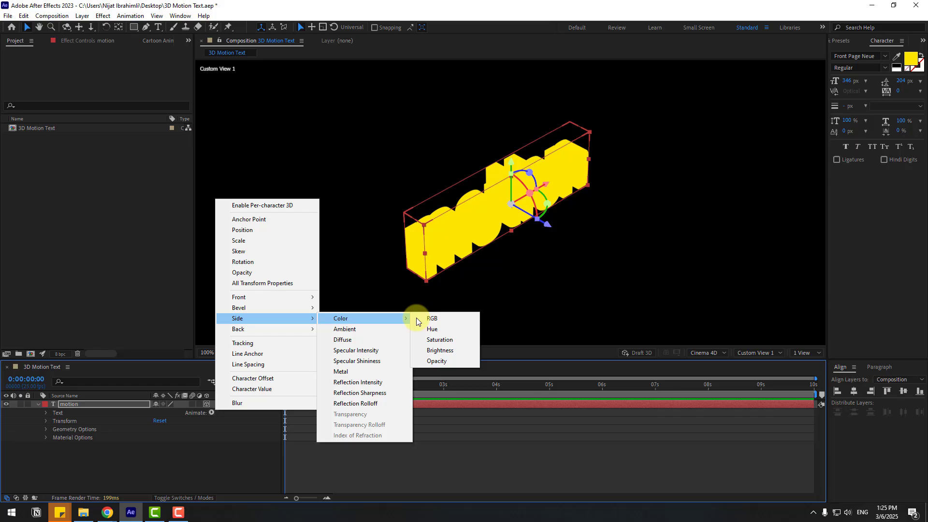
{"action": "left_click", "coordinate": [450, 319]}
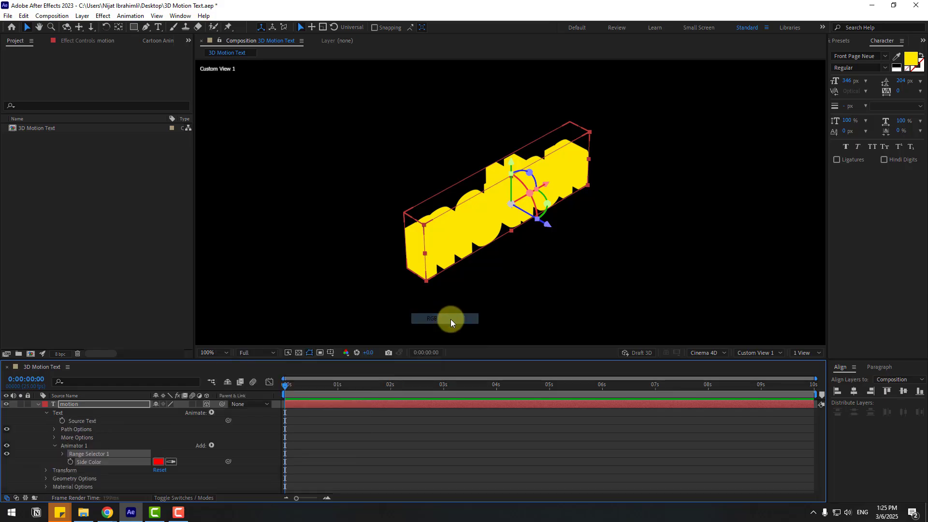
Sample the text's yellow for the Side Color and darken it to E7CF00.
{"action": "left_click", "coordinate": [170, 461]}
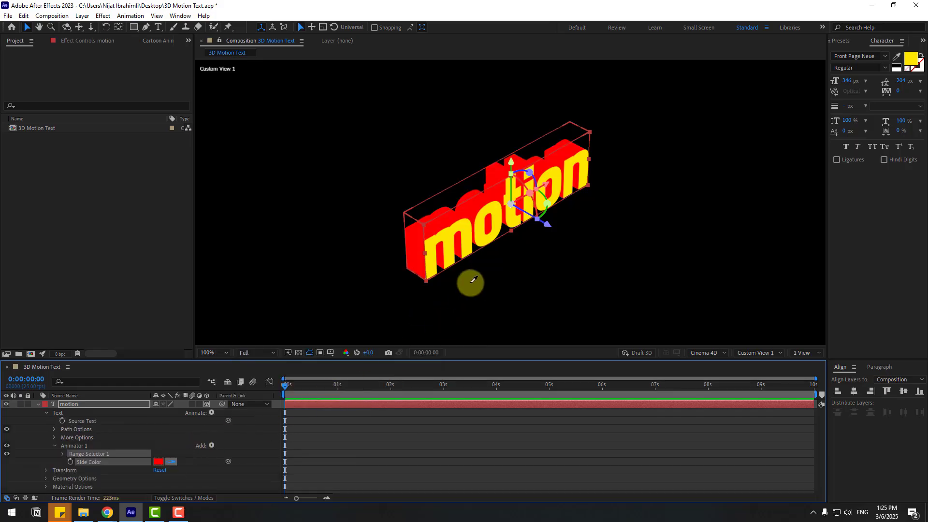
{"action": "left_click", "coordinate": [448, 239]}
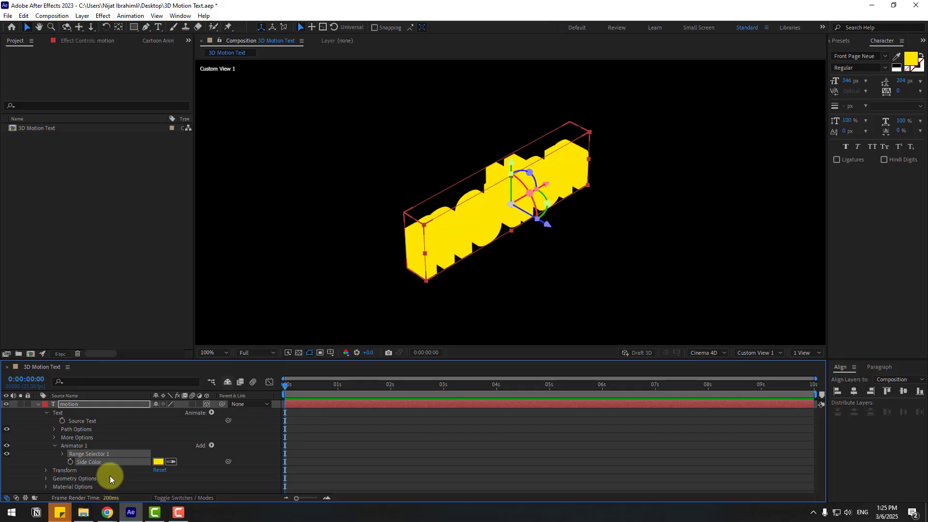
{"action": "left_click", "coordinate": [158, 463]}
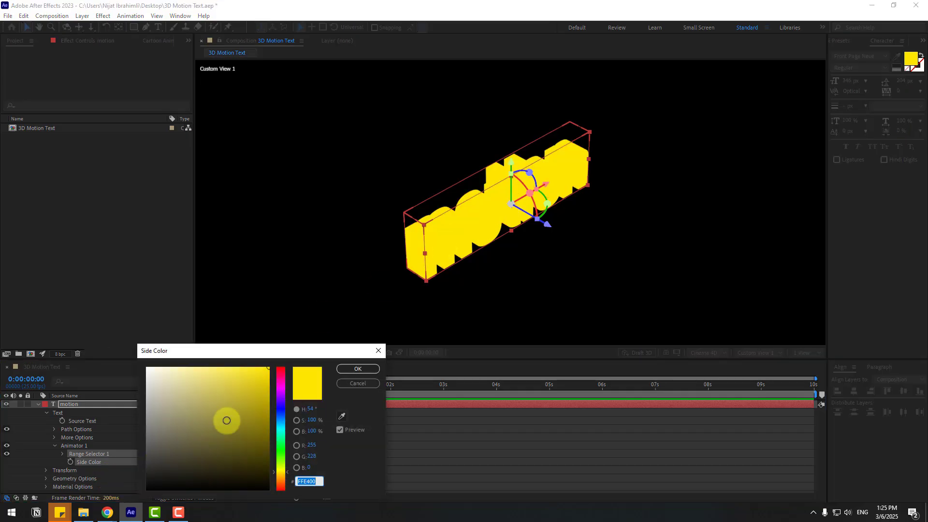
{"action": "left_click_drag", "start_coordinate": [266, 373], "coordinate": [291, 372]}
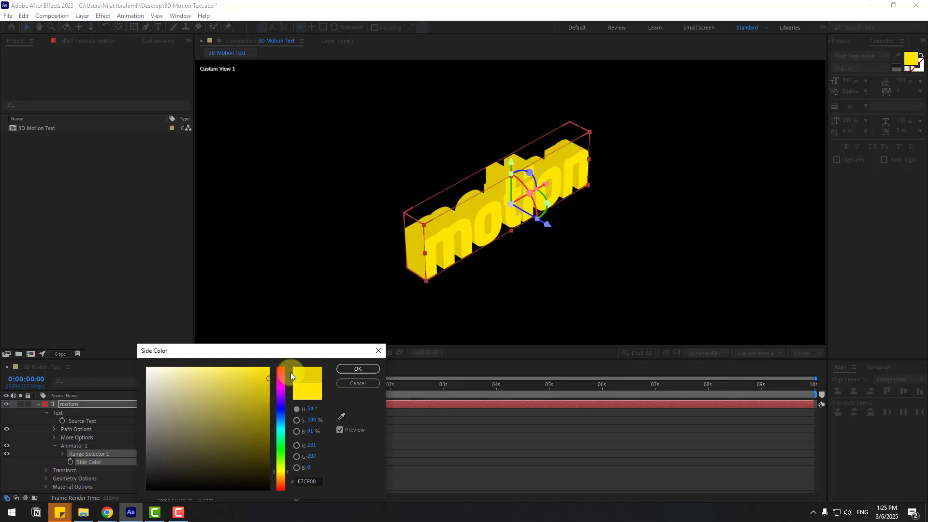
{"action": "left_click", "coordinate": [357, 369]}
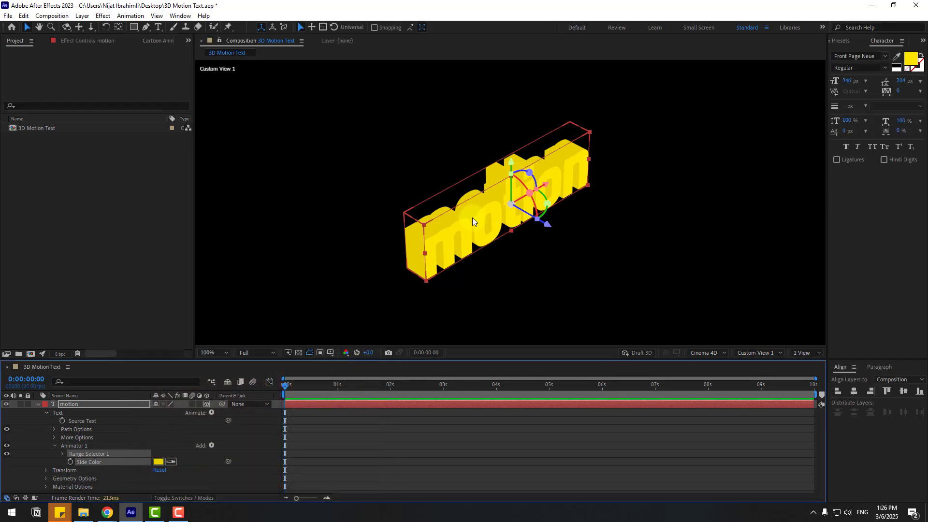
Switch the viewer back to Active Camera (Default) and set the preview resolution to Quarter.
{"action": "left_click_drag", "start_coordinate": [485, 212], "coordinate": [524, 226]}
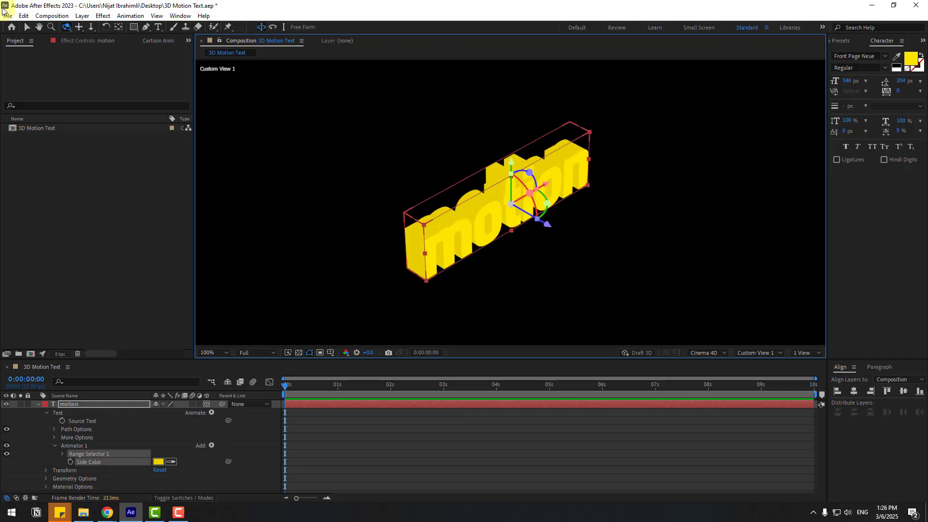
{"action": "left_click", "coordinate": [24, 28]}
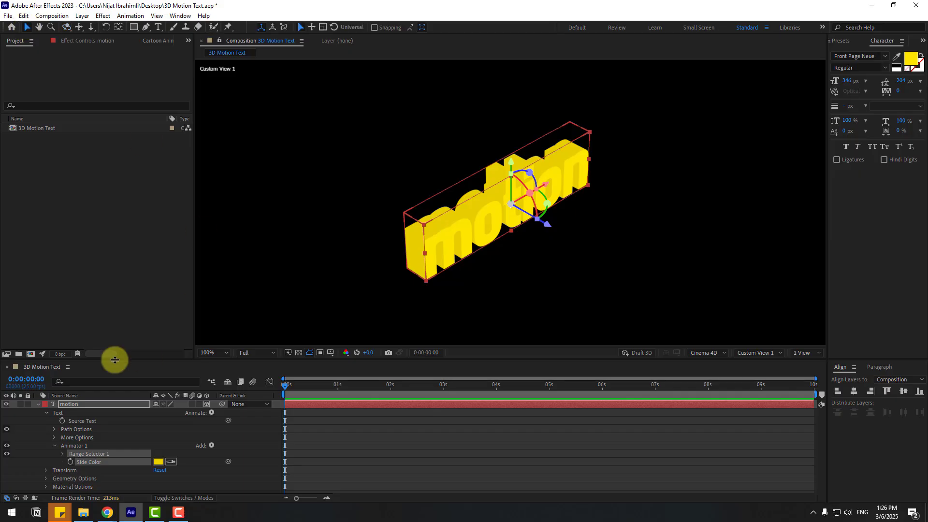
{"action": "left_click", "coordinate": [38, 404]}
{"action": "left_click", "coordinate": [762, 352]}
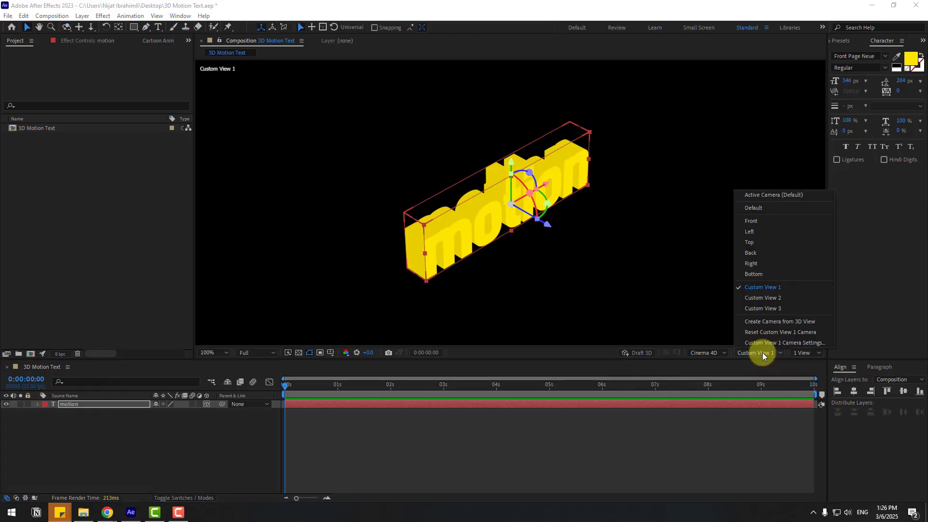
{"action": "left_click", "coordinate": [779, 194]}
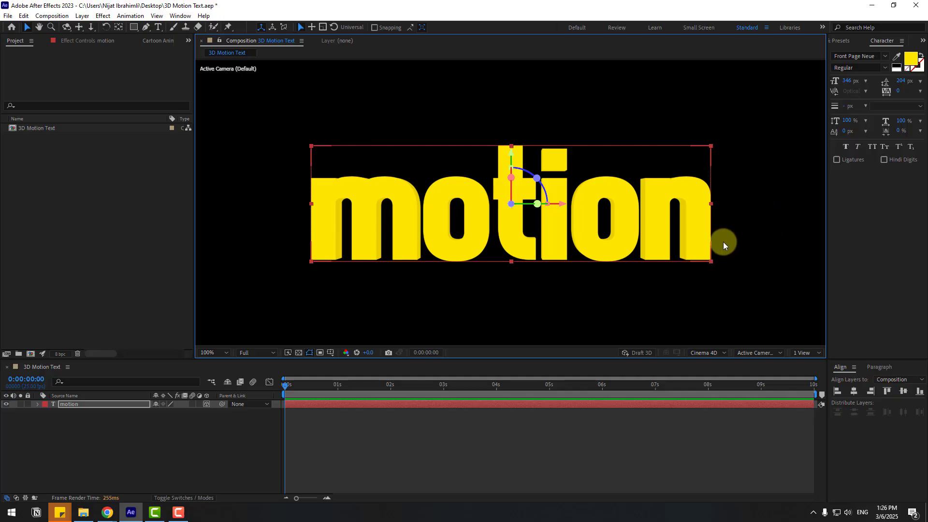
{"action": "left_click", "coordinate": [265, 354]}
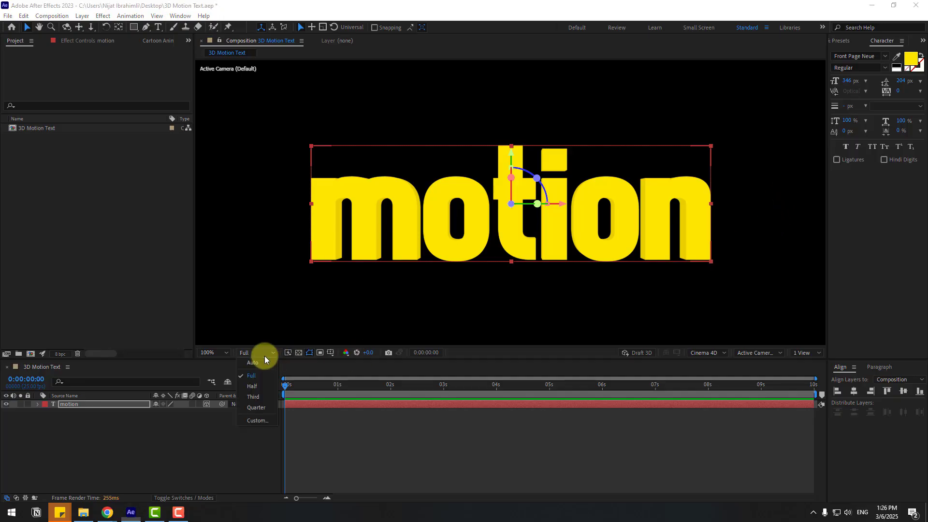
{"action": "left_click", "coordinate": [258, 407]}
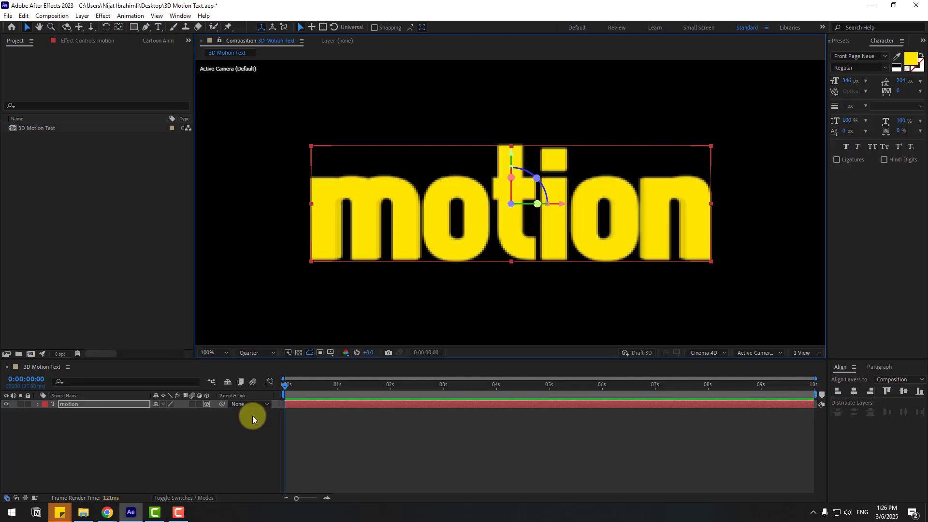
Open the Animation Composer 3 panel.
{"action": "left_click", "coordinate": [172, 16]}
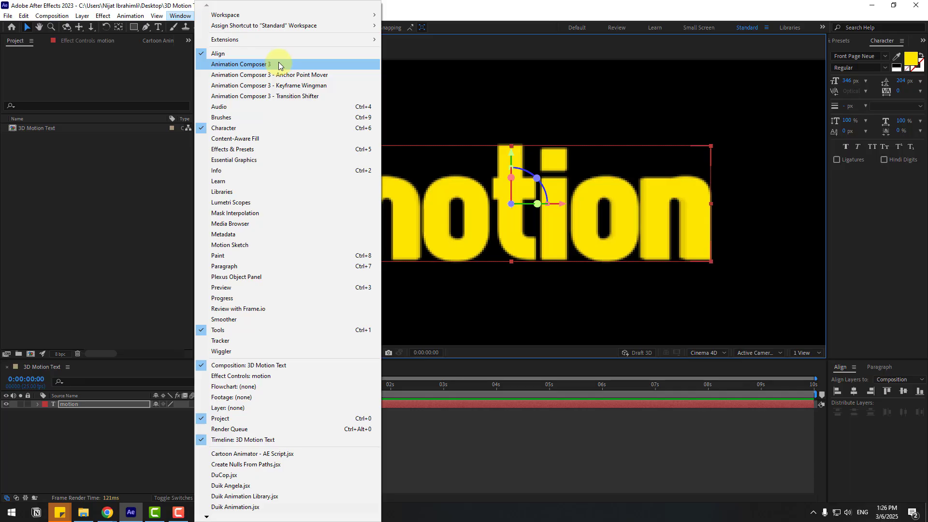
{"action": "left_click", "coordinate": [257, 65]}
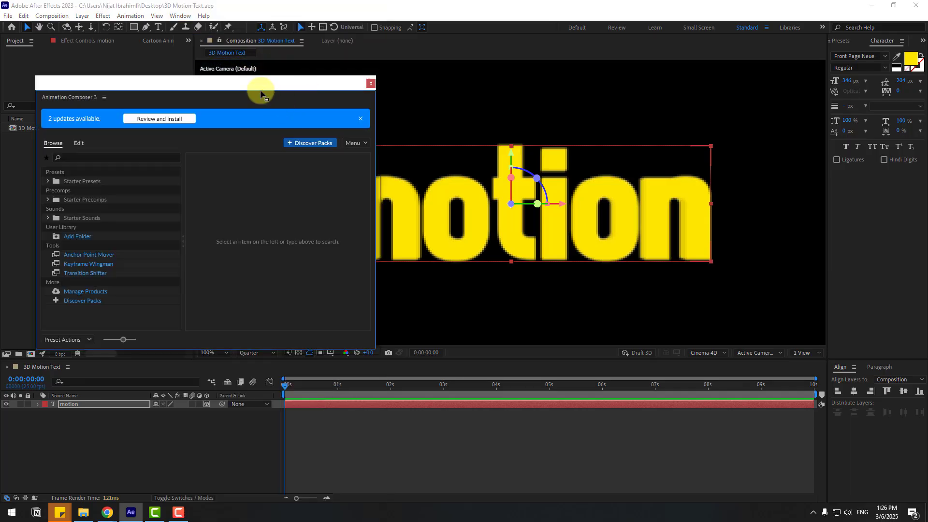
{"action": "left_click_drag", "start_coordinate": [261, 92], "coordinate": [281, 125]}
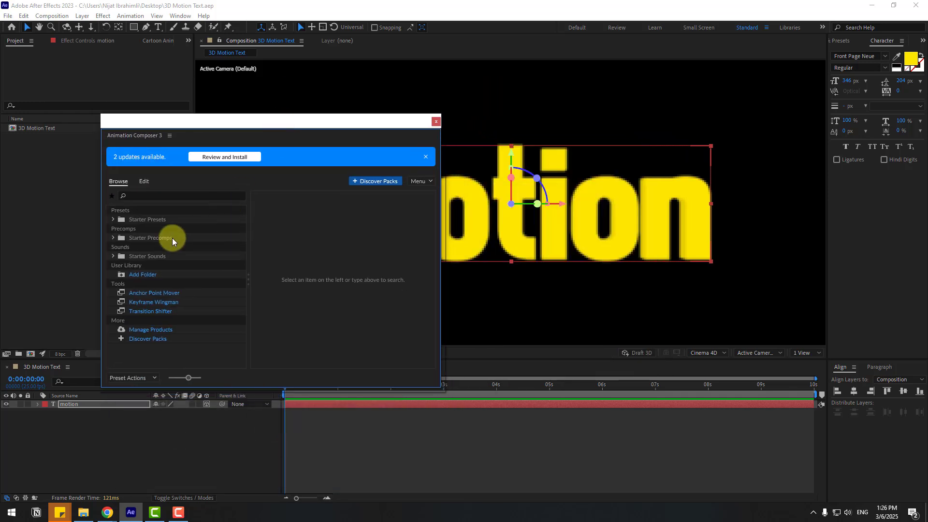
Apply the Overshoot Position & Rotate & Scale Characters preset from Transitions - Text Layer as In and Both animations, then close the panel.
{"action": "left_click", "coordinate": [114, 219]}
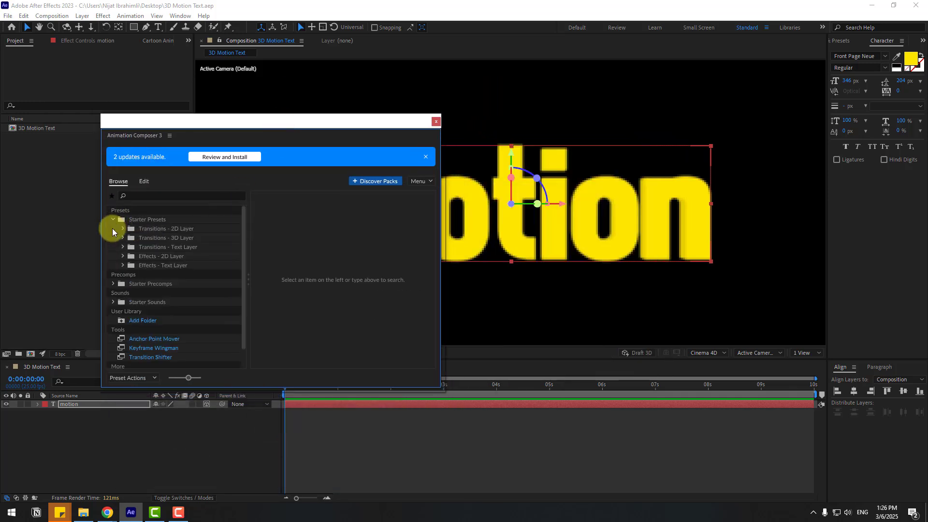
{"action": "left_click", "coordinate": [123, 247]}
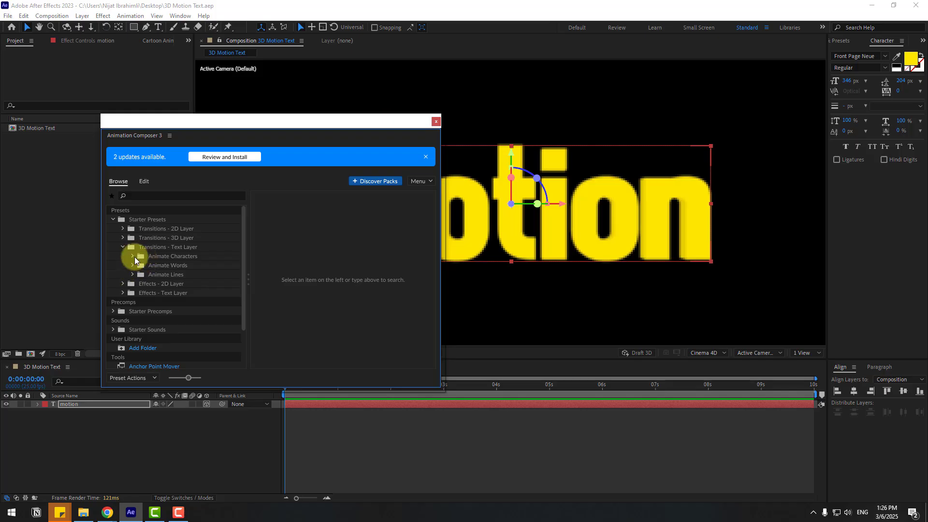
{"action": "left_click", "coordinate": [133, 256]}
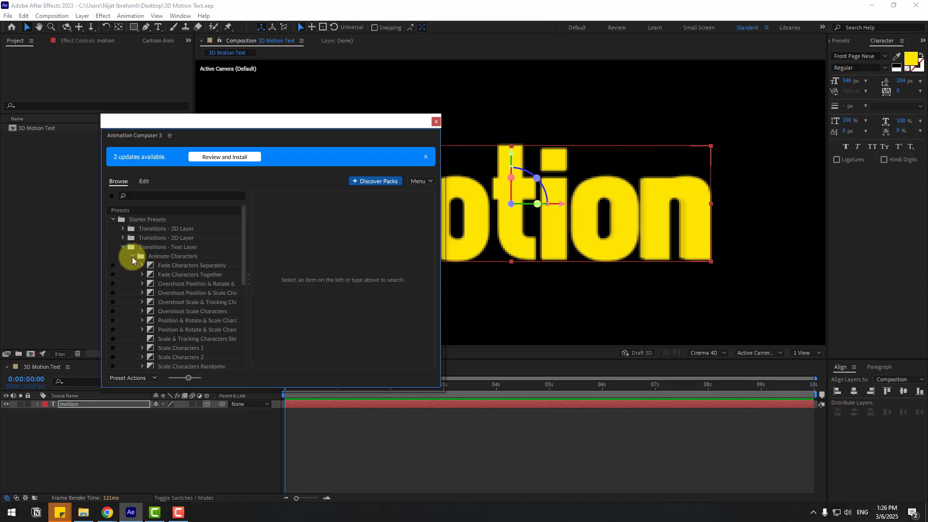
{"action": "left_click", "coordinate": [169, 293]}
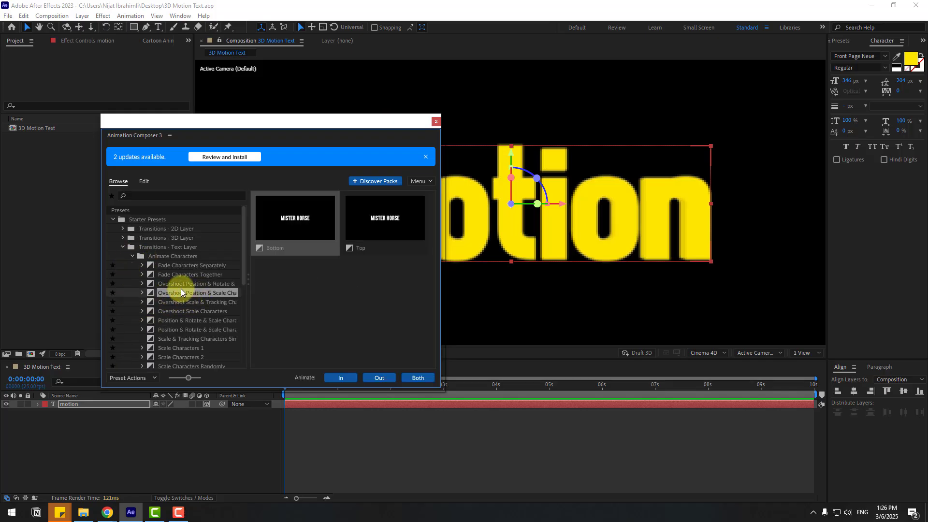
{"action": "left_click", "coordinate": [181, 287]}
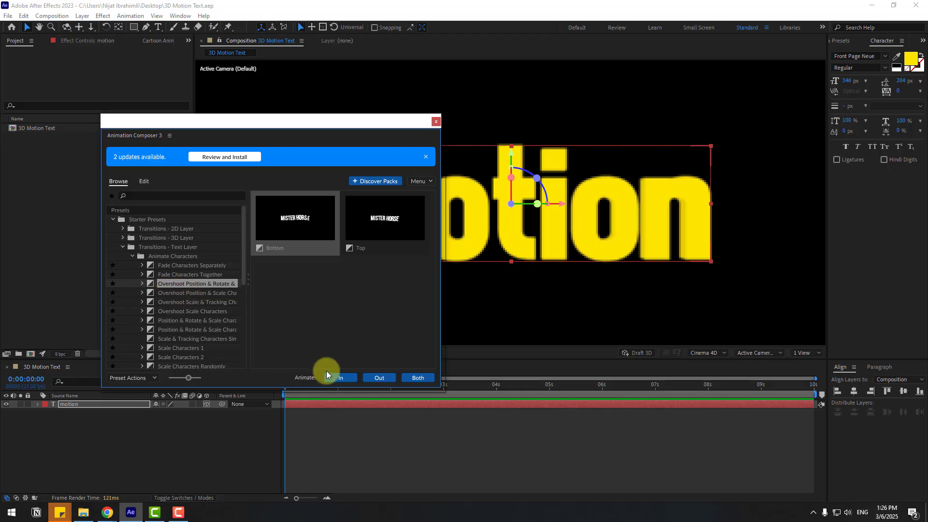
{"action": "left_click", "coordinate": [341, 378]}
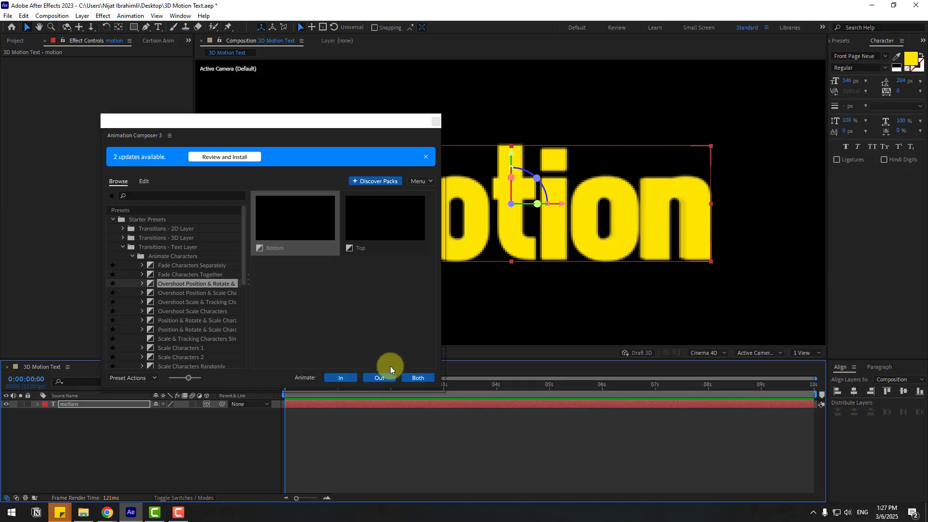
{"action": "left_click", "coordinate": [417, 378]}
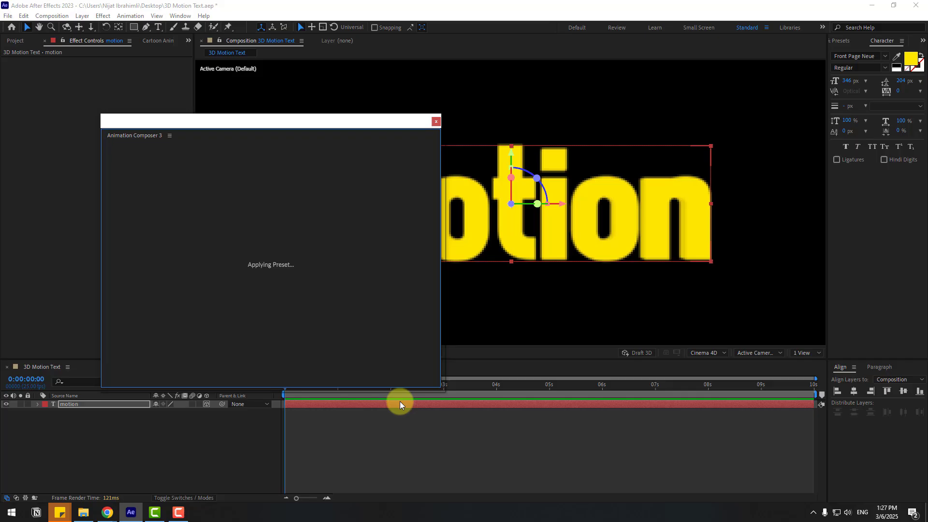
{"action": "left_click", "coordinate": [435, 123]}
Move the time indicator to about 0:00:01:04 to preview the text animation.
{"action": "scroll", "coordinate": [48, 427], "scroll_direction": "up", "scroll_amount": 5}
{"action": "left_click", "coordinate": [40, 406]}
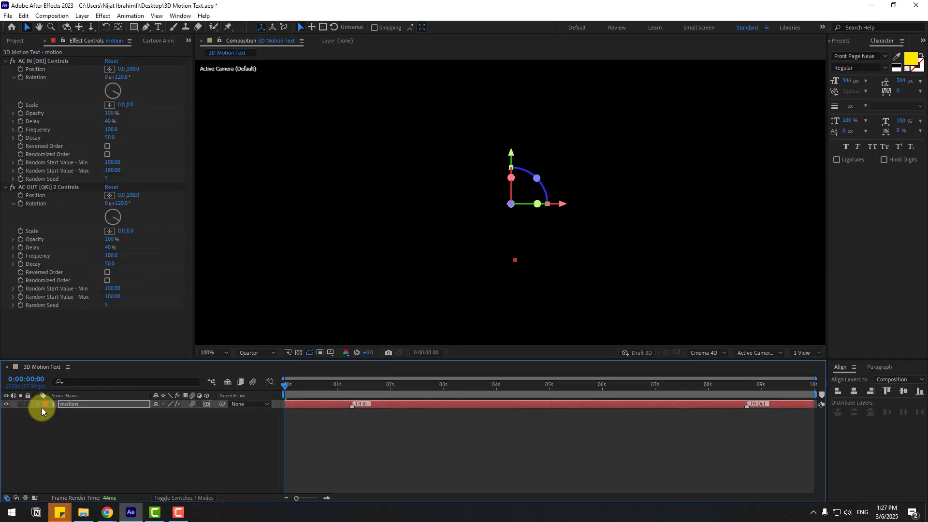
{"action": "left_click", "coordinate": [346, 385]}
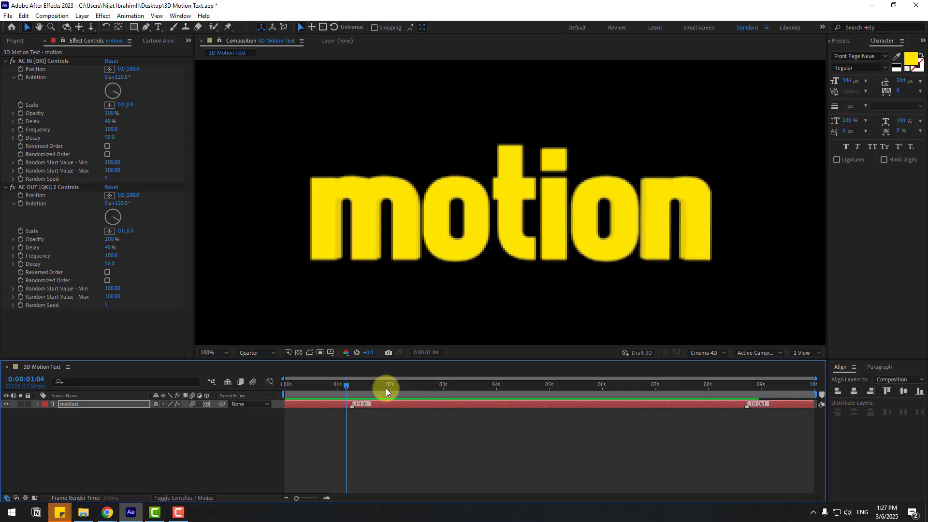
Preview the text animation from Custom View 1, then switch the viewer back to Active Camera (Default).
{"action": "left_click", "coordinate": [761, 353]}
{"action": "left_click", "coordinate": [766, 291]}
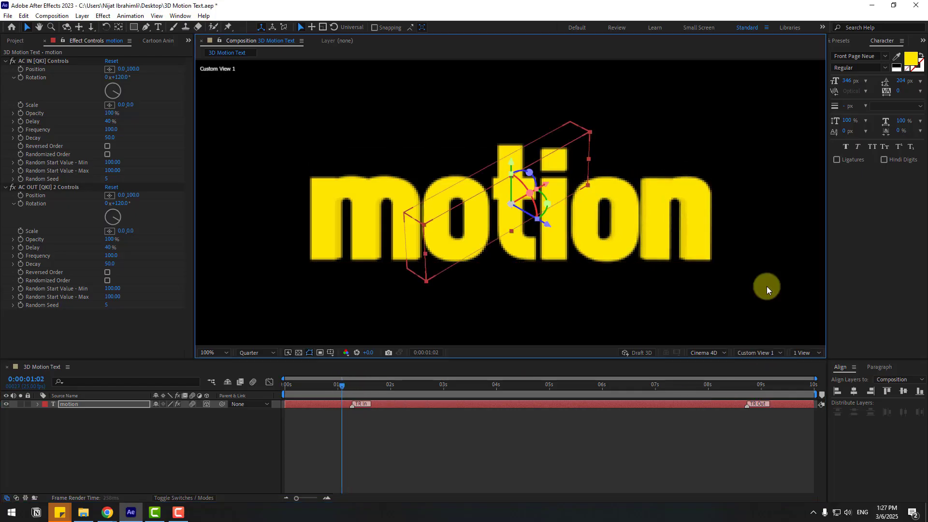
{"action": "key", "text": "space"}
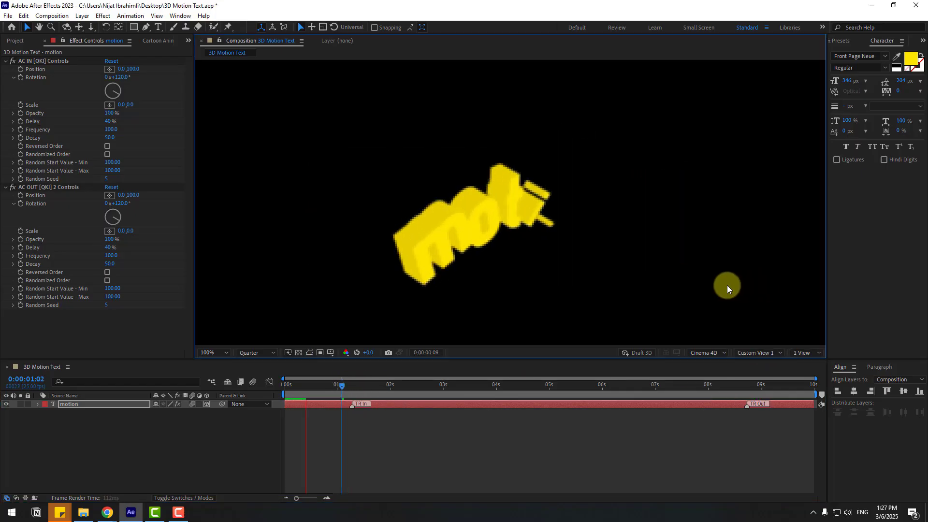
{"action": "left_click", "coordinate": [336, 385]}
{"action": "left_click", "coordinate": [757, 352]}
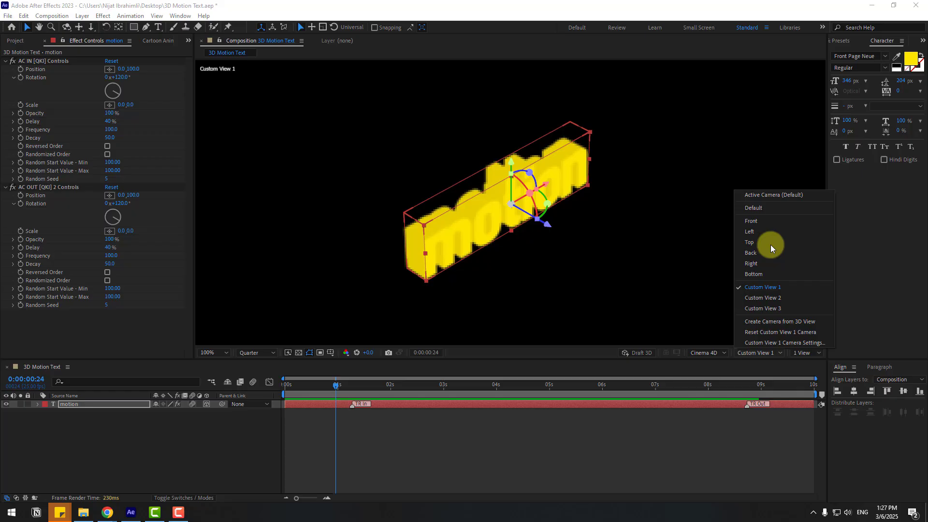
{"action": "left_click", "coordinate": [770, 196]}
At the first frame, reveal the text layer's rotation properties and start keyframing X Rotation and Y Rotation.
{"action": "left_click", "coordinate": [118, 405]}
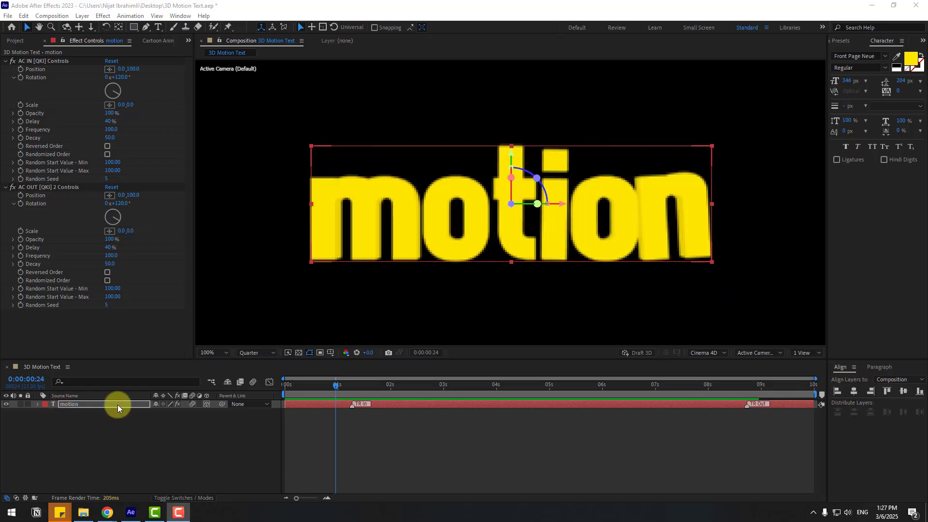
{"action": "left_click_drag", "start_coordinate": [330, 387], "coordinate": [285, 386]}
{"action": "left_click", "coordinate": [71, 405]}
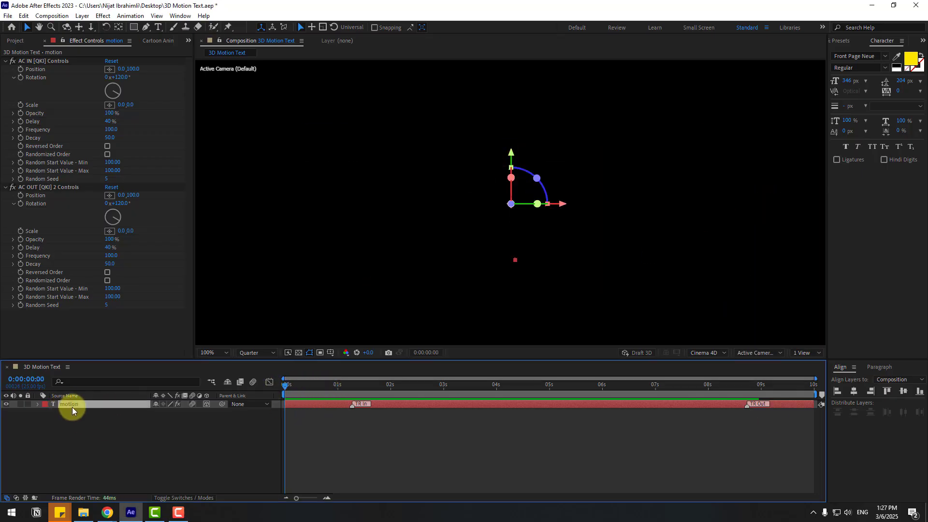
{"action": "key", "text": "r"}
{"action": "left_click", "coordinate": [62, 420]}
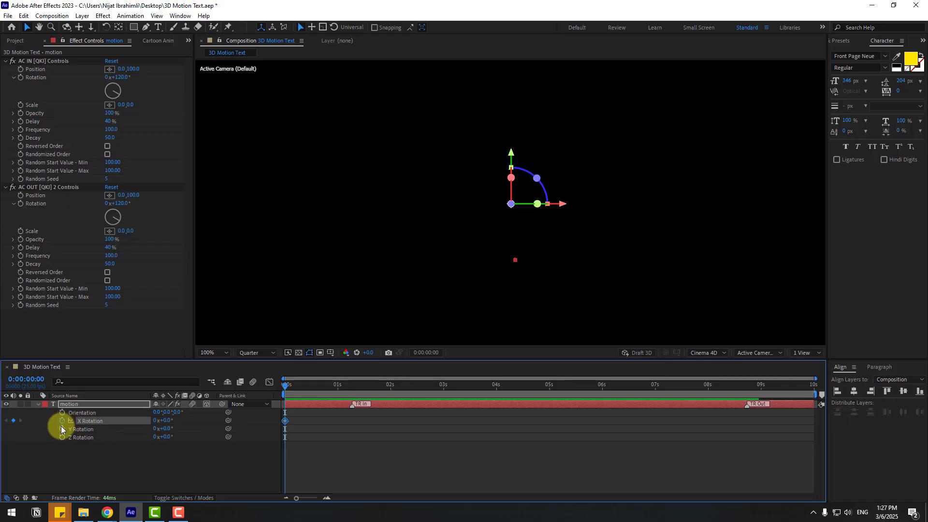
{"action": "left_click", "coordinate": [61, 429]}
{"action": "left_click", "coordinate": [92, 466]}
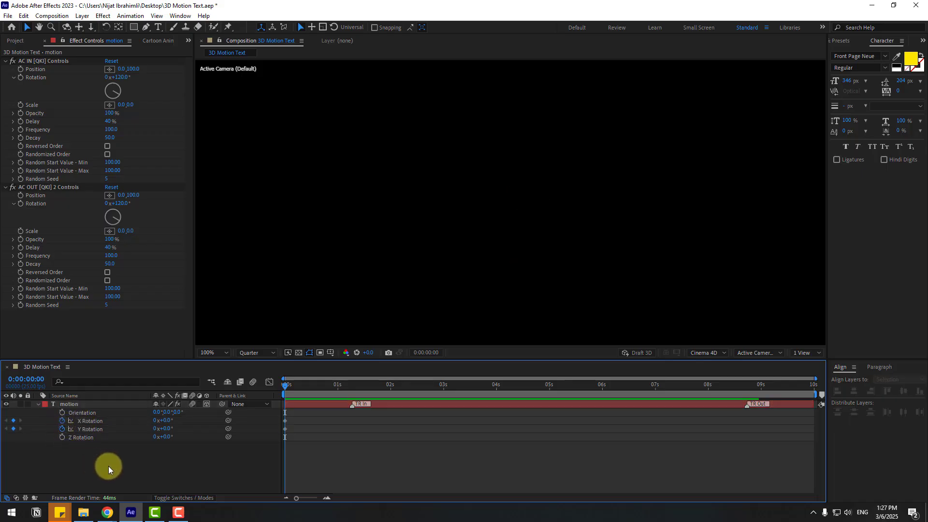
Keyframe Y Rotation at 60° on the first frame and -30° ten frames later.
{"action": "left_click", "coordinate": [165, 429]}
{"action": "type", "text": "60"}
{"action": "key", "text": "Return"}
{"action": "key", "text": "shift+Page_Down"}
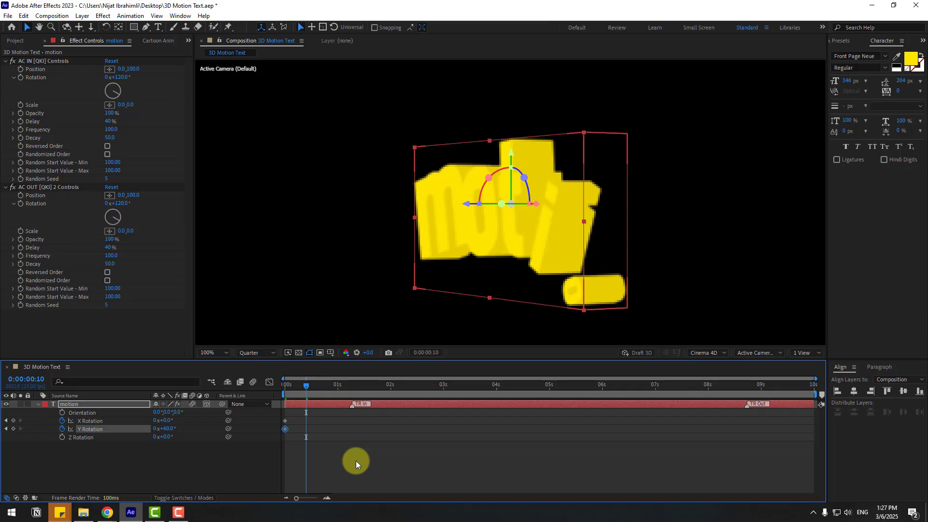
{"action": "left_click", "coordinate": [165, 457]}
{"action": "left_click", "coordinate": [166, 429]}
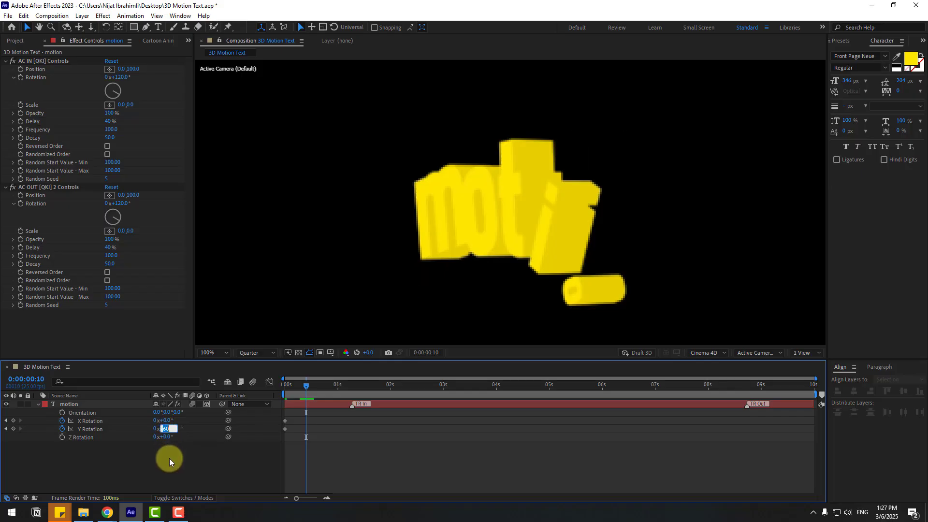
{"action": "type", "text": "-30"}
{"action": "key", "text": "Return"}
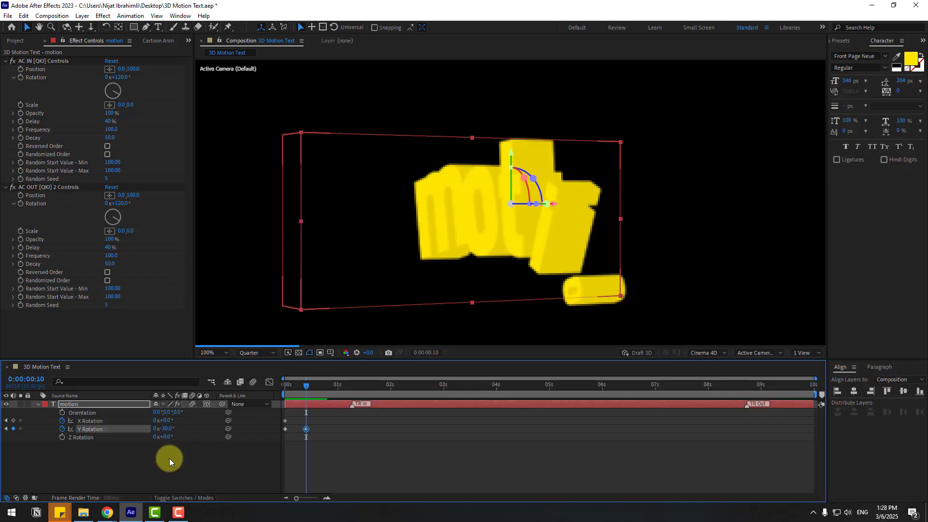
Add Y Rotation keyframes of 15° and -7° at the next two 10-frame intervals.
{"action": "key", "text": "space"}
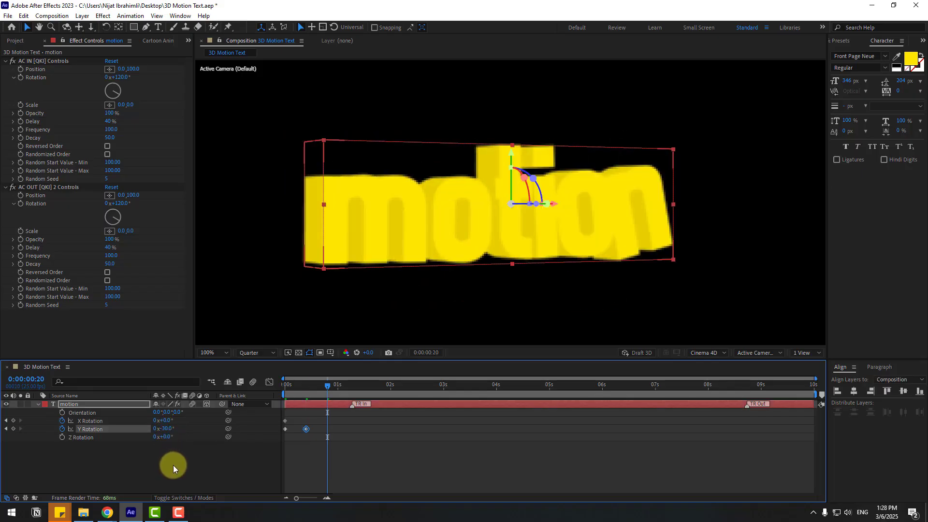
{"action": "left_click", "coordinate": [167, 429]}
{"action": "key", "text": "Return"}
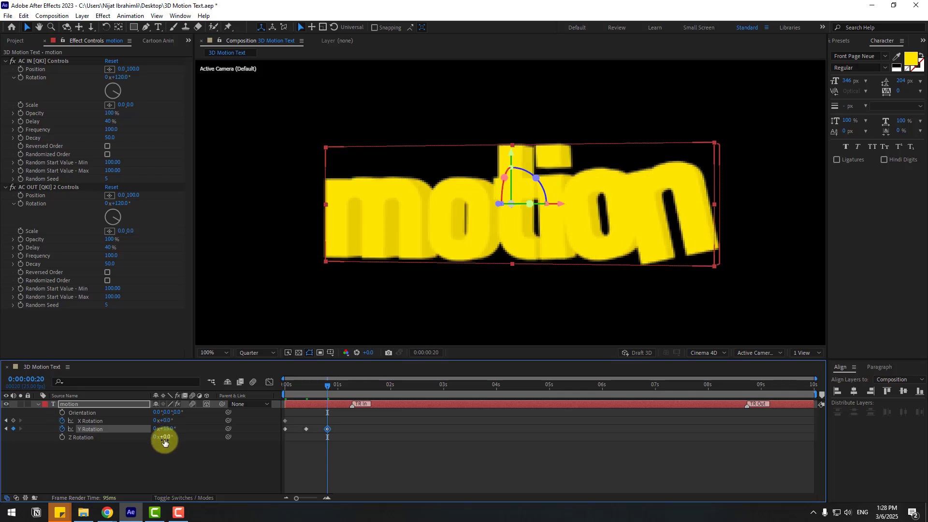
{"action": "key", "text": "shift+Page_Down"}
{"action": "left_click", "coordinate": [166, 429]}
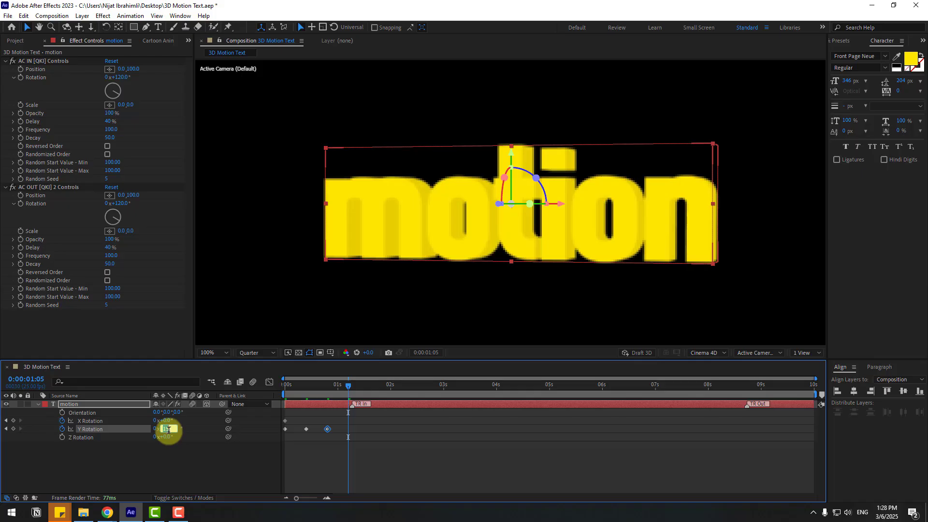
{"action": "type", "text": "-7"}
{"action": "key", "text": "Return"}
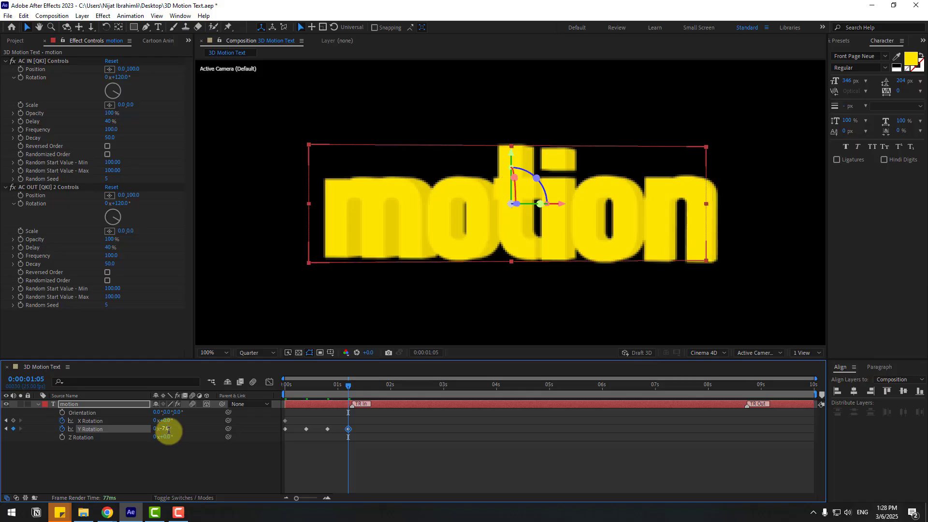
Add Y Rotation keyframes of 3° at 0:00:01:15 and 0° at 0:00:02:00.
{"action": "key", "text": "shift+Page_Down"}
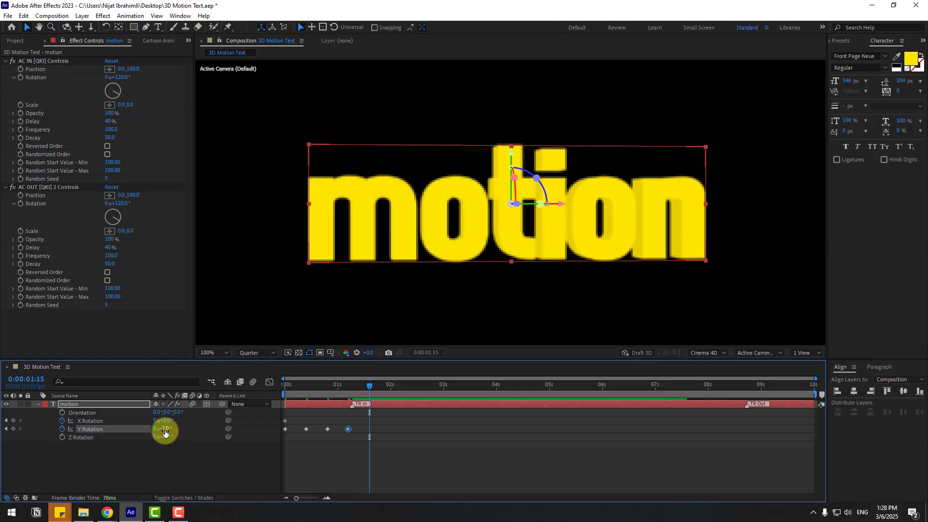
{"action": "left_click", "coordinate": [165, 429]}
{"action": "type", "text": "3"}
{"action": "key", "text": "Return"}
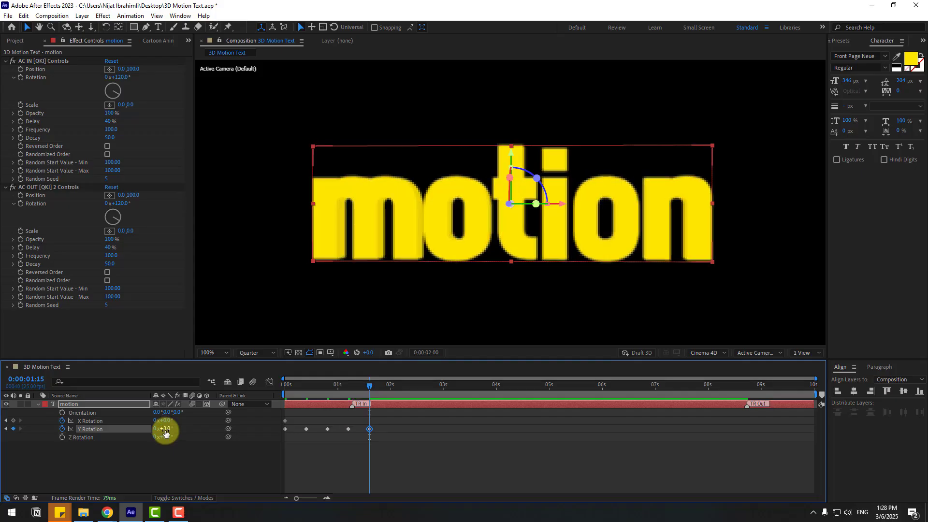
{"action": "key", "text": "shift+Page_Down"}
{"action": "left_click", "coordinate": [166, 429]}
{"action": "type", "text": "0"}
{"action": "key", "text": "Return"}
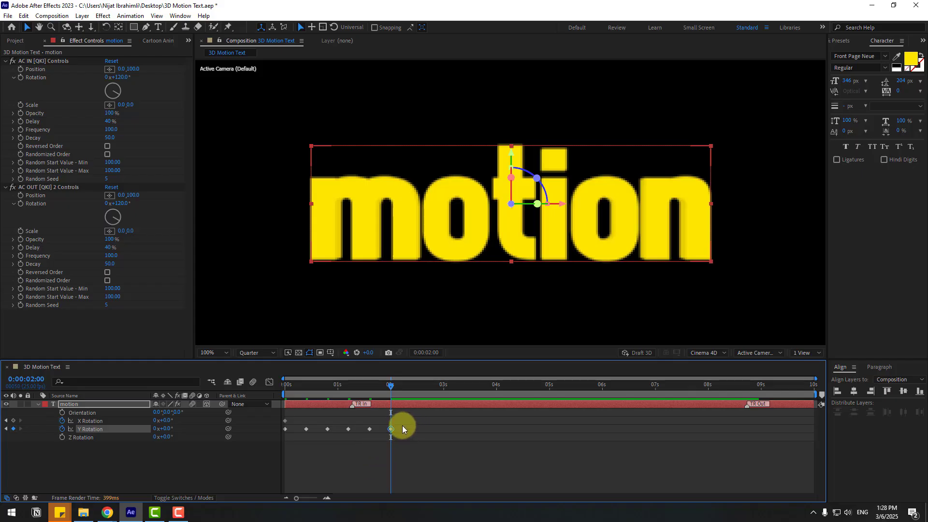
Select all Y Rotation keyframes and apply Easy Ease to them.
{"action": "left_click_drag", "start_coordinate": [408, 427], "coordinate": [284, 436]}
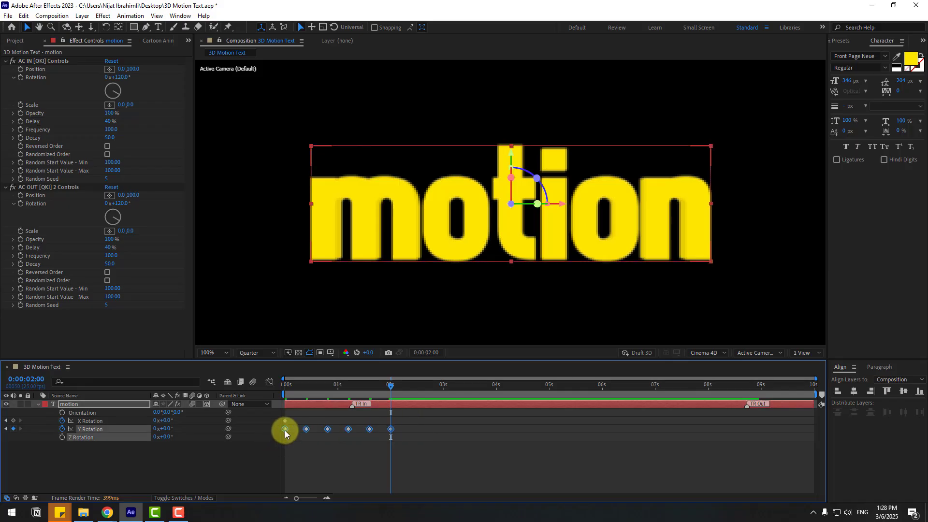
{"action": "right_click", "coordinate": [285, 430]}
{"action": "mouse_move", "coordinate": [338, 423]}
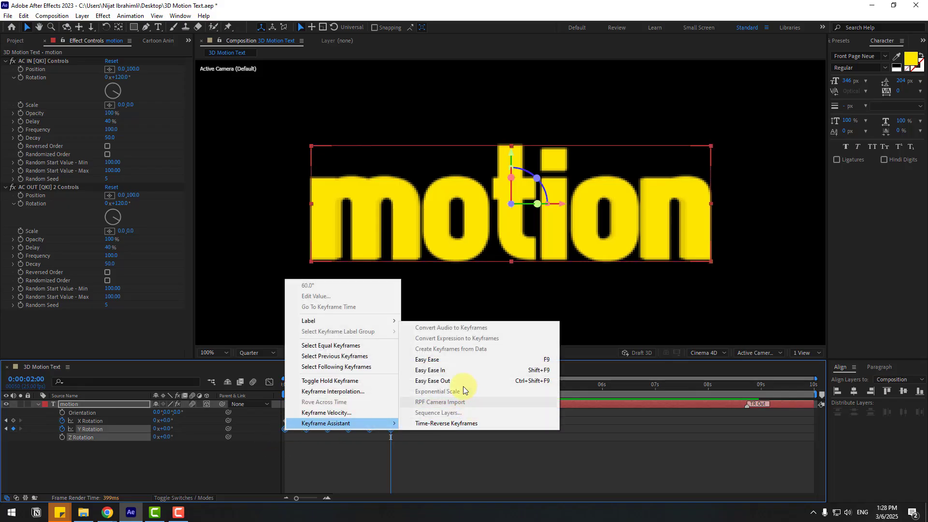
{"action": "left_click", "coordinate": [482, 362]}
Set the work area to end at about 0:00:02:14 and preview the animation.
{"action": "mouse_move", "coordinate": [420, 389]}
{"action": "left_mouse_down"}
{"action": "mouse_move", "coordinate": [428, 389]}
{"action": "mouse_move", "coordinate": [418, 388]}
{"action": "left_mouse_up"}
{"action": "key", "text": "n"}
{"action": "key", "text": "comma"}
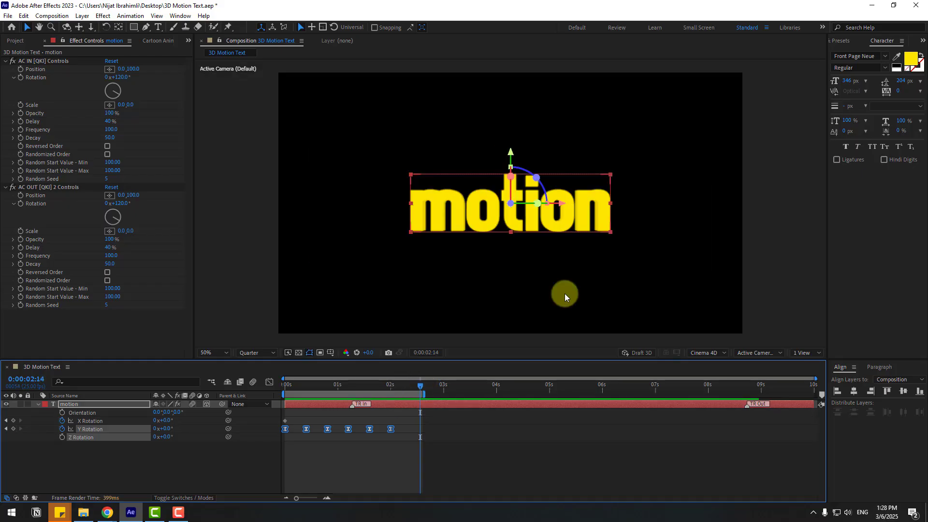
{"action": "key", "text": "space"}
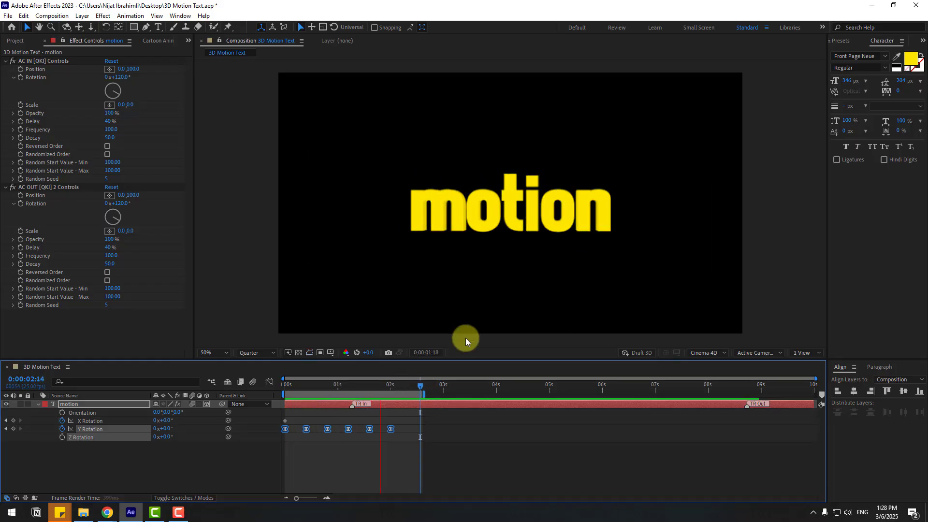
Keyframe X Rotation at 60° on the first frame and -30° ten frames later.
{"action": "left_click_drag", "start_coordinate": [350, 388], "coordinate": [254, 407]}
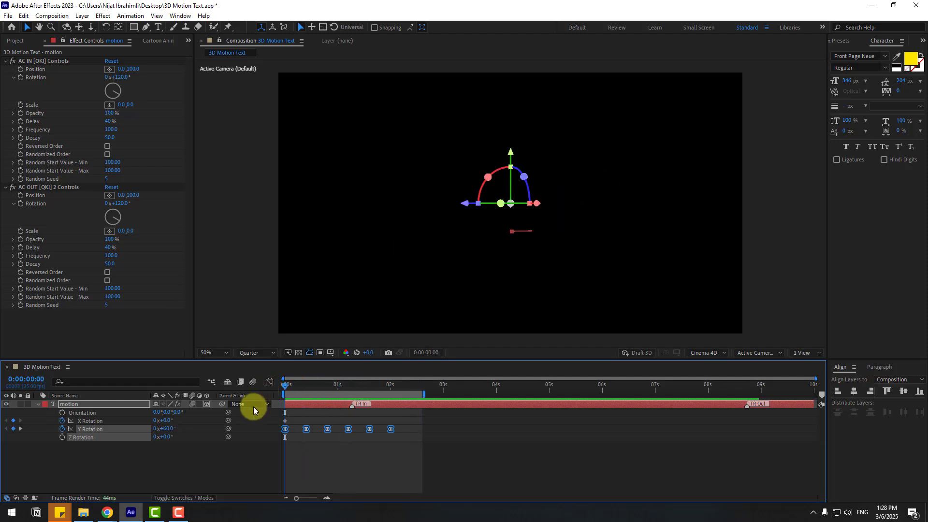
{"action": "left_click", "coordinate": [150, 474]}
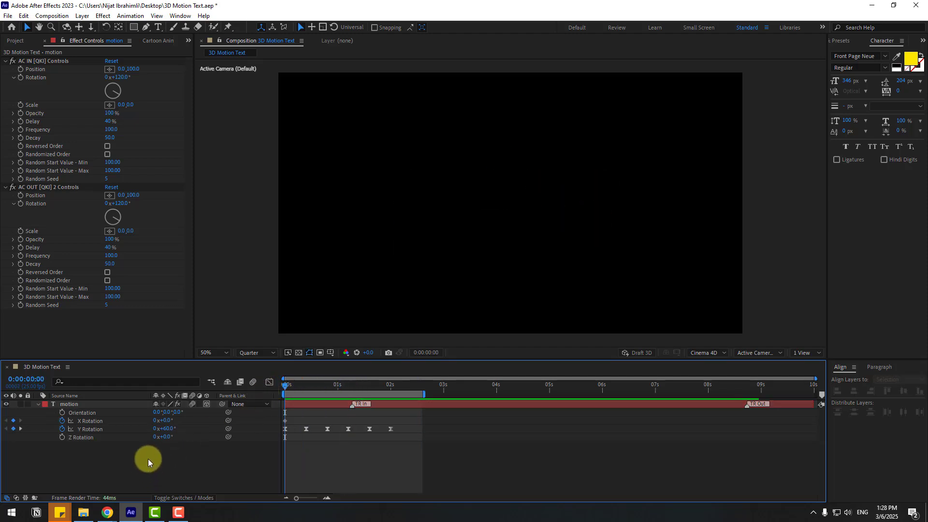
{"action": "left_click", "coordinate": [166, 420]}
{"action": "type", "text": "60"}
{"action": "key", "text": "Return"}
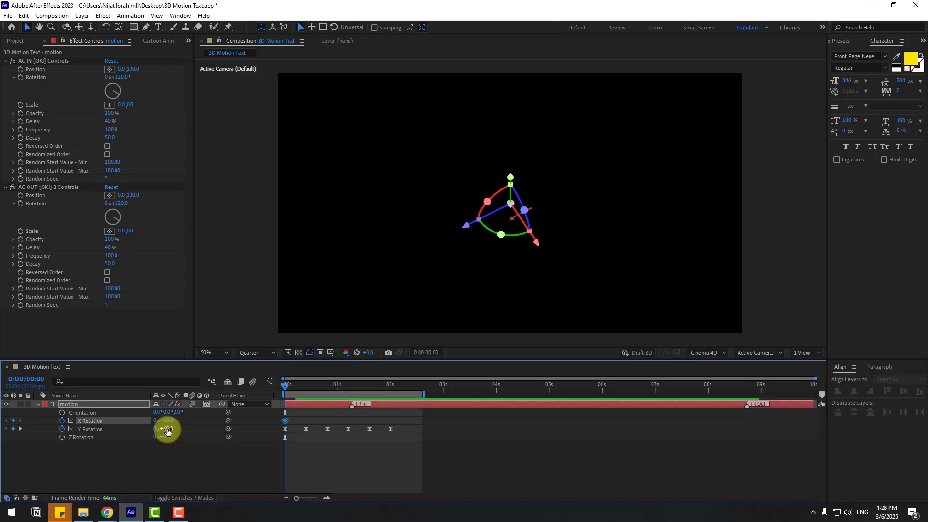
{"action": "key", "text": "space"}
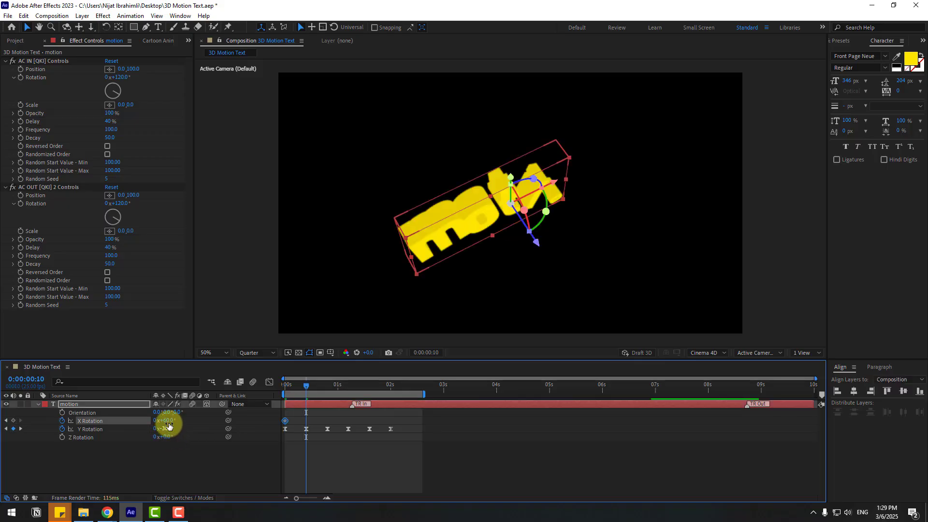
{"action": "left_click", "coordinate": [168, 421]}
{"action": "type", "text": "-30"}
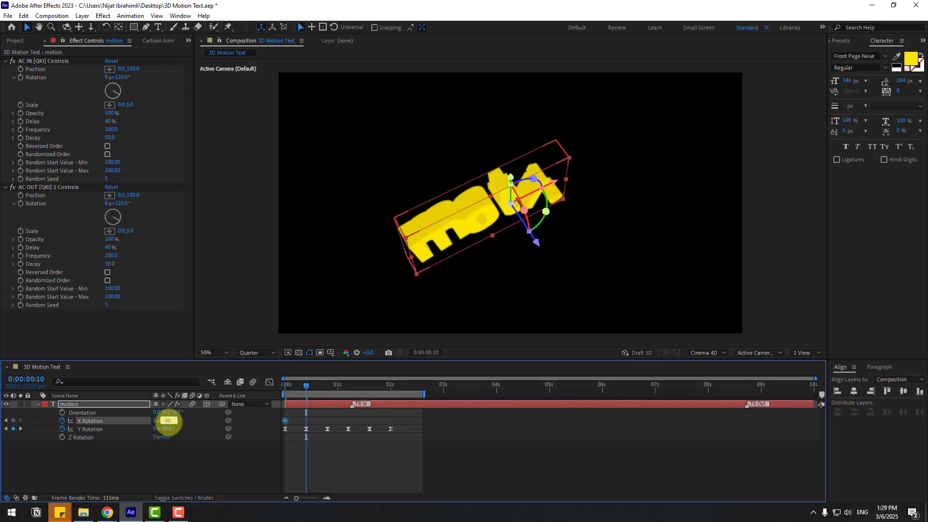
{"action": "key", "text": "Return"}
Add X Rotation keyframes of 15° and -7.5° at the next two 10-frame intervals.
{"action": "key", "text": "shift+Page_Down"}
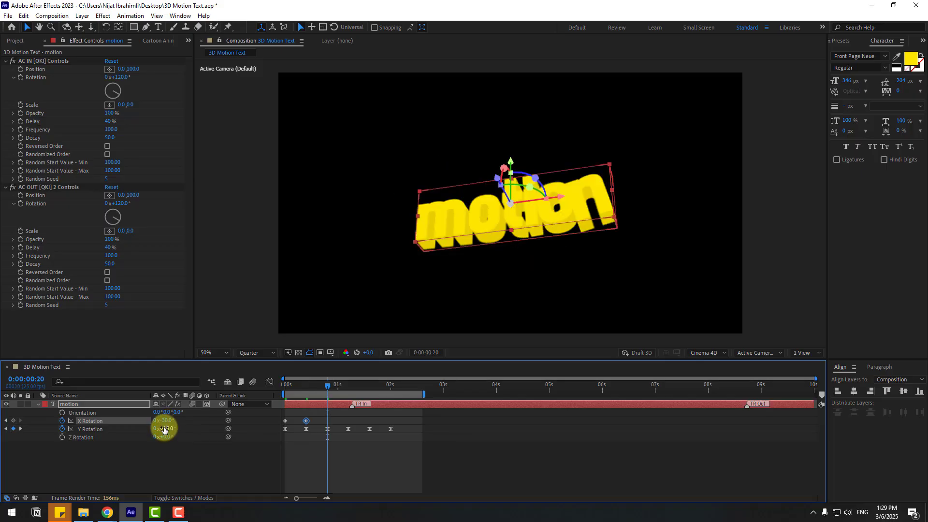
{"action": "left_click", "coordinate": [166, 420]}
{"action": "type", "text": "15"}
{"action": "key", "text": "Return"}
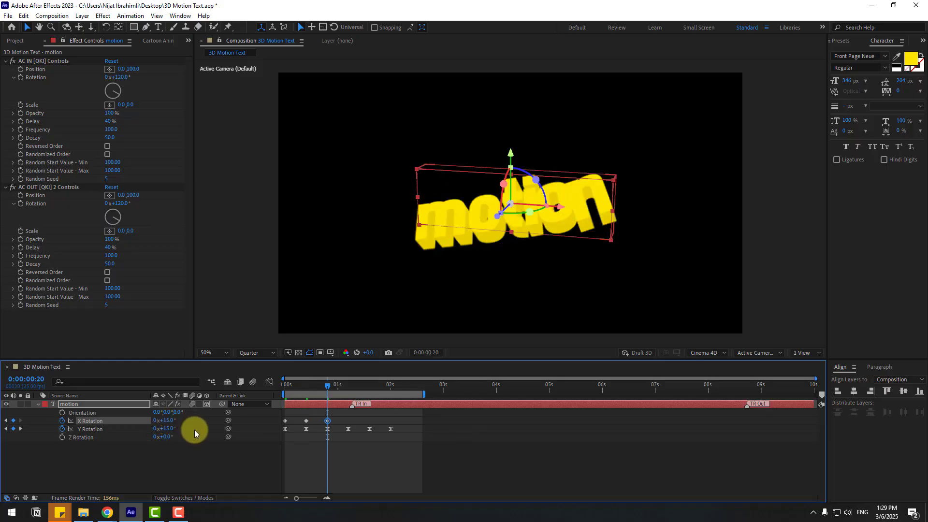
{"action": "key", "text": "shift+Page_Down"}
{"action": "left_click", "coordinate": [167, 421]}
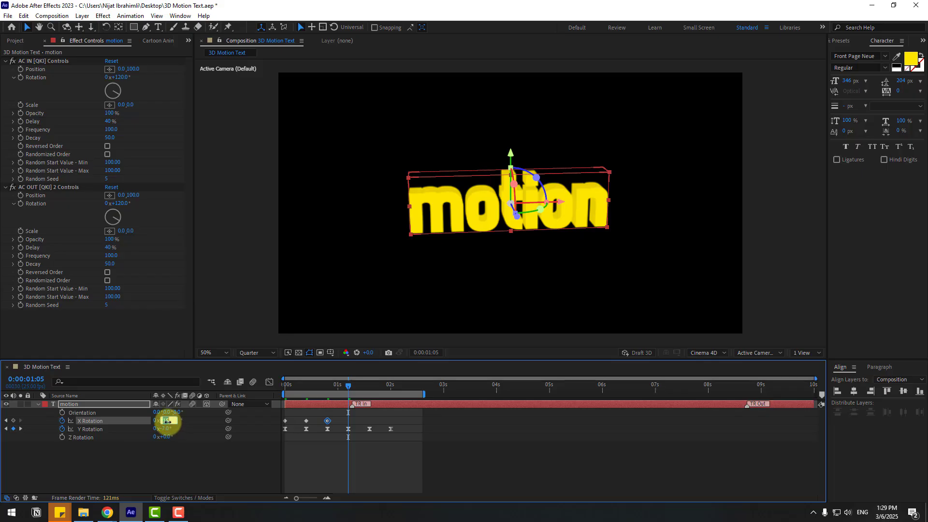
{"action": "type", "text": "-7.5"}
{"action": "key", "text": "Return"}
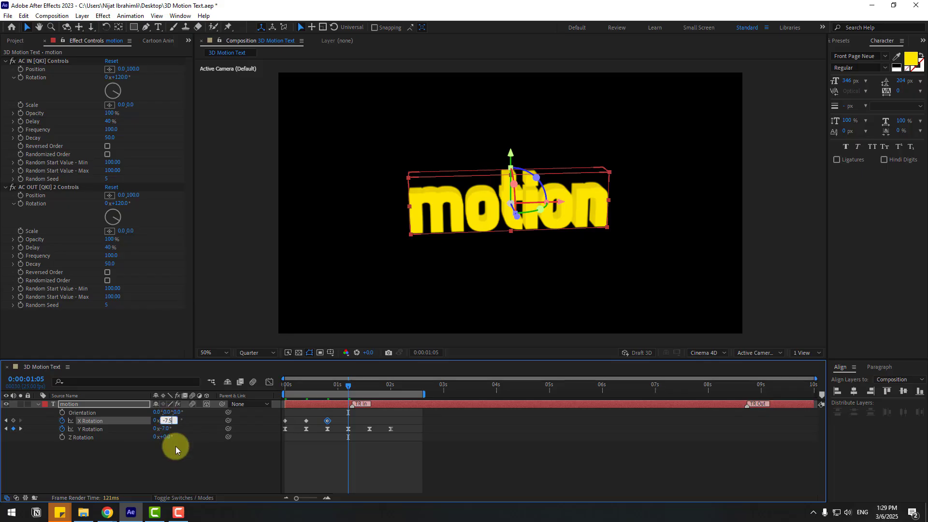
Add X Rotation keyframes of 3° at 0:00:01:15 and 0° at 0:00:02:00.
{"action": "key", "text": "shift+Page_Down"}
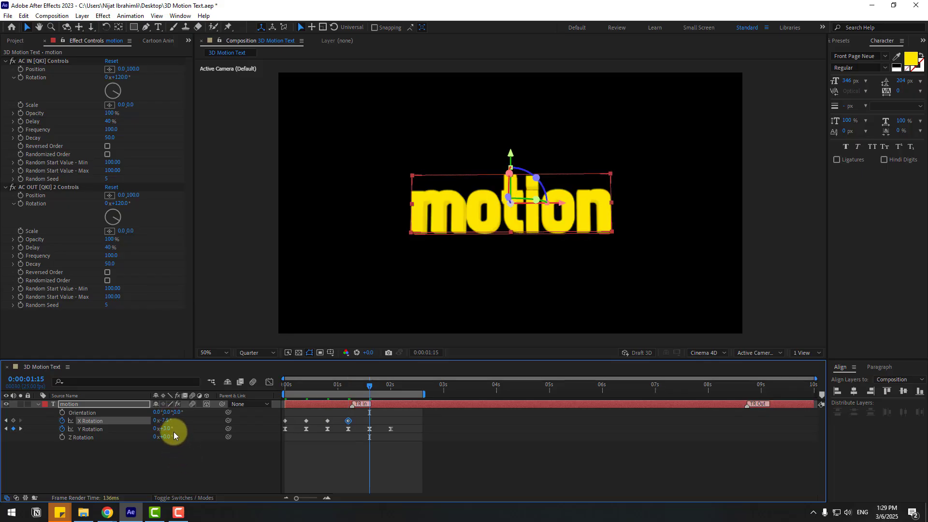
{"action": "left_click", "coordinate": [166, 421]}
{"action": "type", "text": "3"}
{"action": "key", "text": "Return"}
{"action": "key", "text": "shift+Page_Down"}
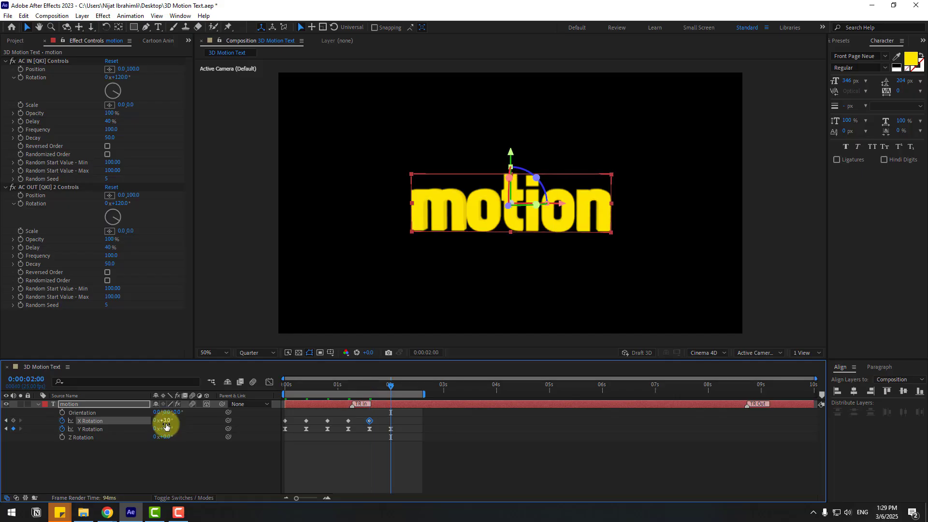
{"action": "left_click", "coordinate": [165, 421]}
{"action": "type", "text": "0"}
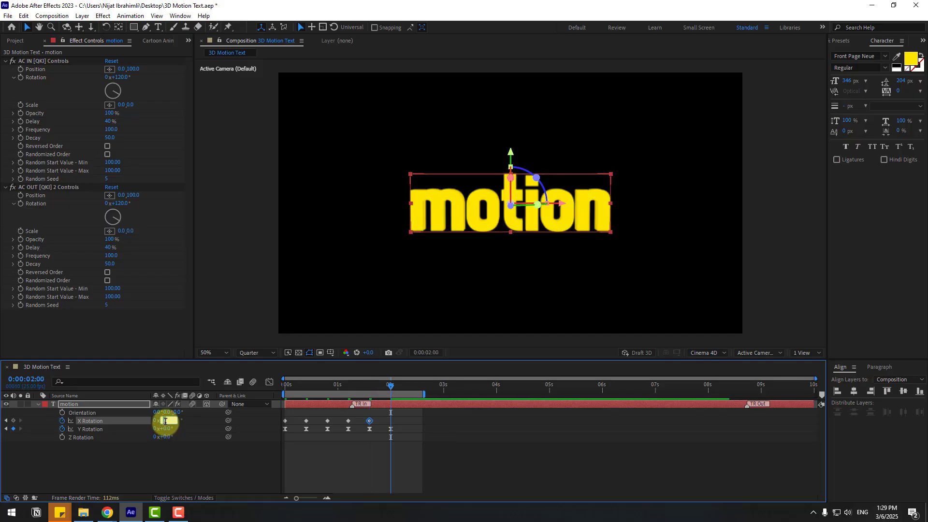
{"action": "key", "text": "Return"}
Select all X Rotation keyframes and apply Easy Ease to them.
{"action": "left_click_drag", "start_coordinate": [399, 420], "coordinate": [271, 425]}
{"action": "right_click", "coordinate": [285, 423]}
{"action": "mouse_move", "coordinate": [294, 416]}
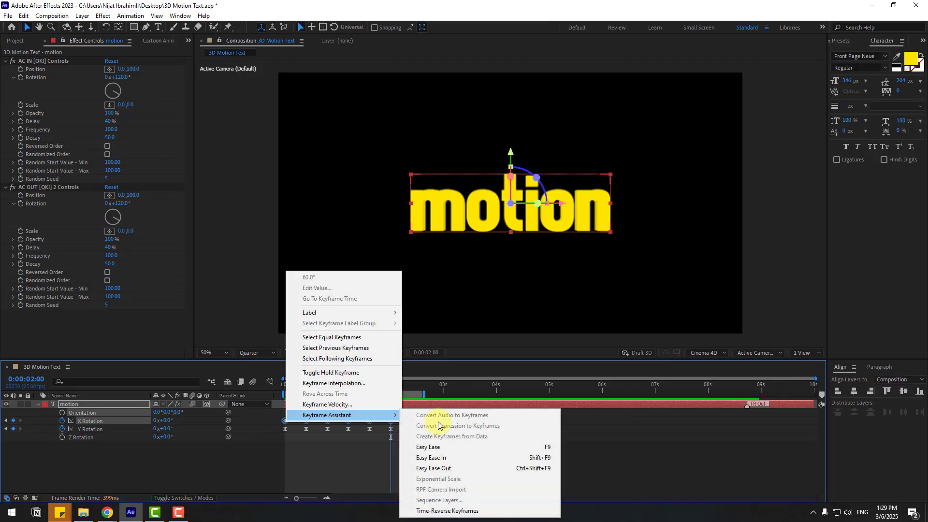
{"action": "left_click", "coordinate": [443, 438]}
{"action": "left_click", "coordinate": [579, 450]}
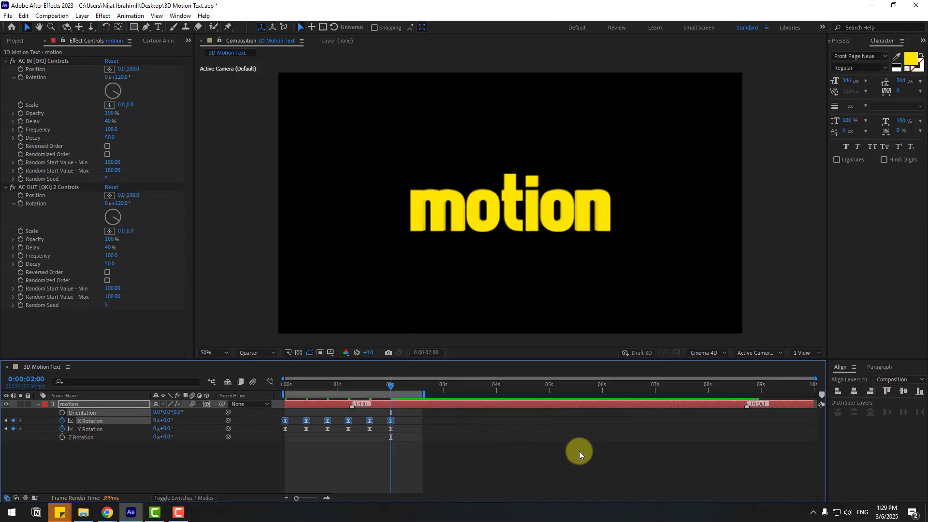
Stretch the selected X Rotation keyframes over a longer time span and preview the wobble animation.
{"action": "key", "text": "space"}
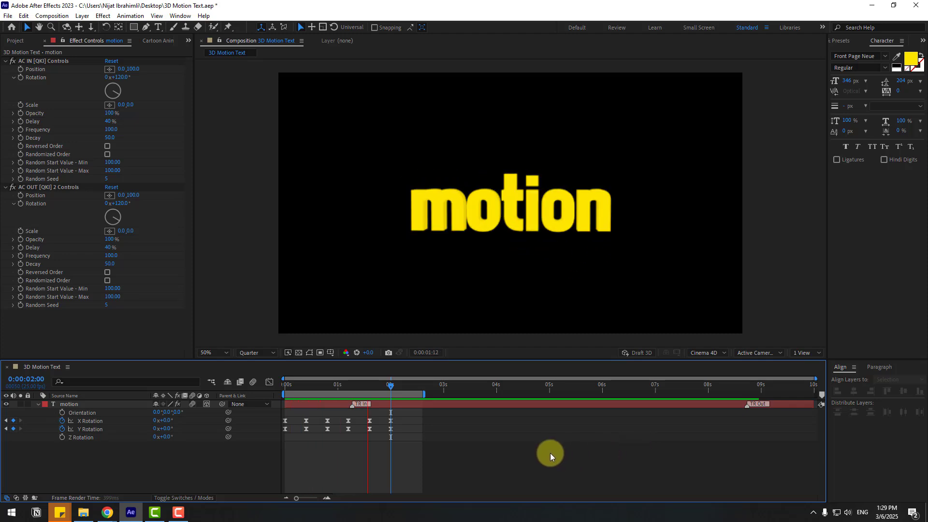
{"action": "key", "text": "space"}
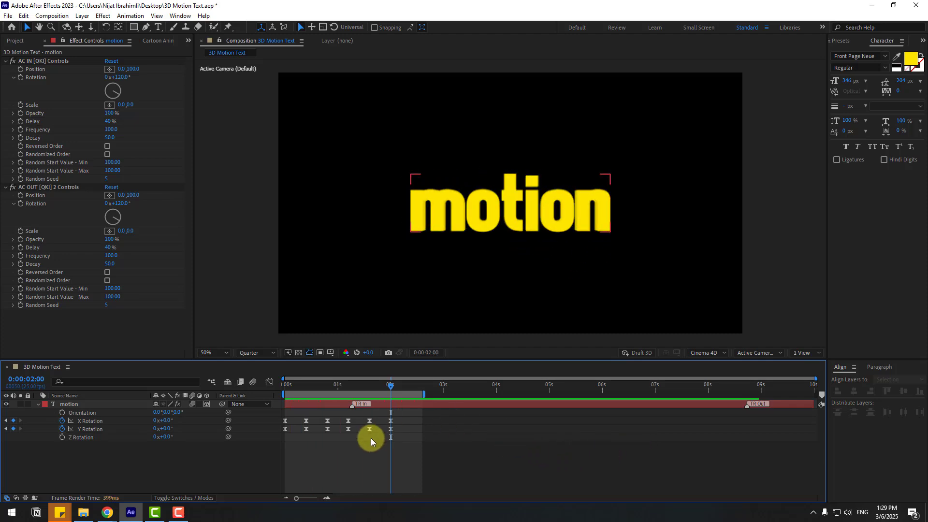
{"action": "left_click_drag", "start_coordinate": [399, 421], "coordinate": [303, 416]}
{"action": "left_click_drag", "start_coordinate": [268, 413], "coordinate": [268, 413]}
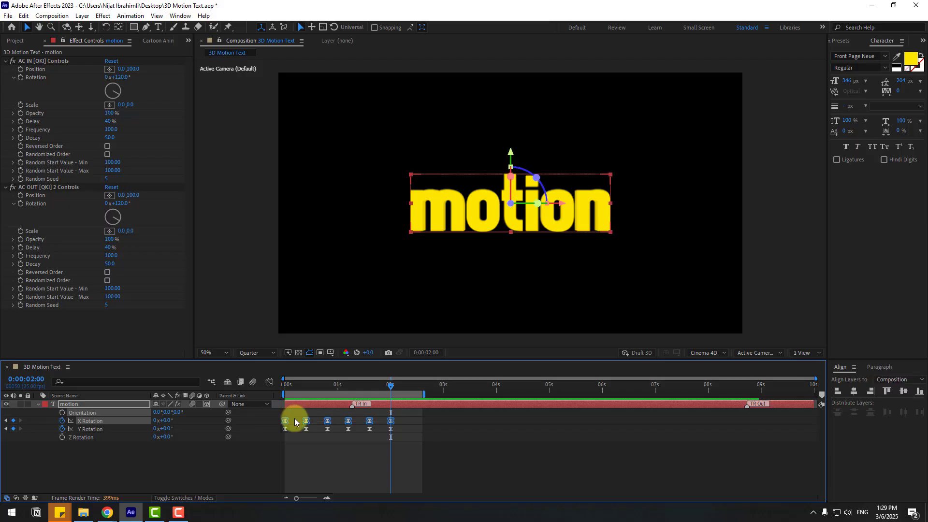
{"action": "left_click_drag", "start_coordinate": [391, 424], "coordinate": [407, 425]}
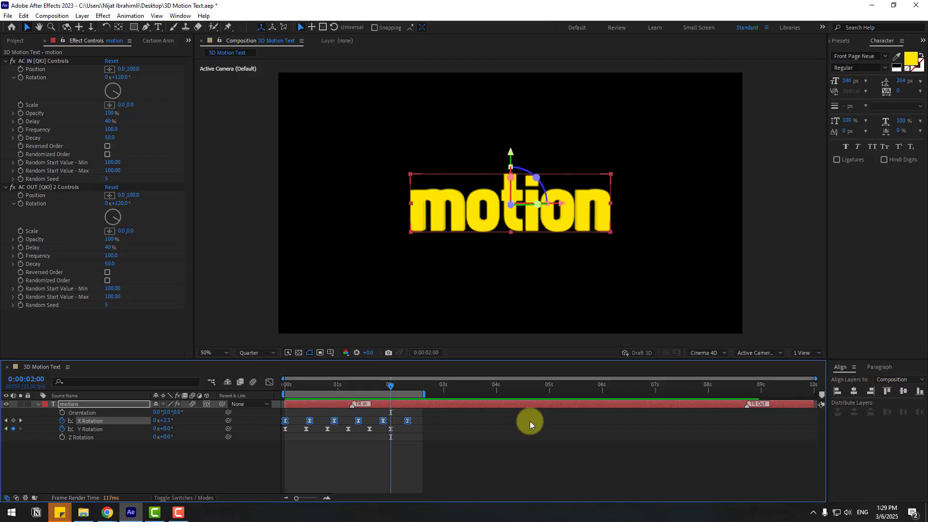
{"action": "key", "text": "space"}
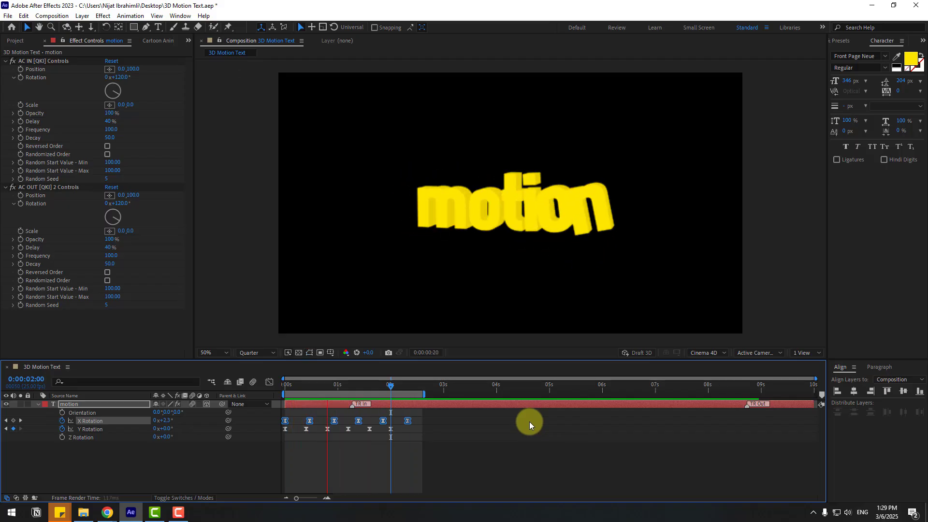
{"action": "key", "text": "space"}
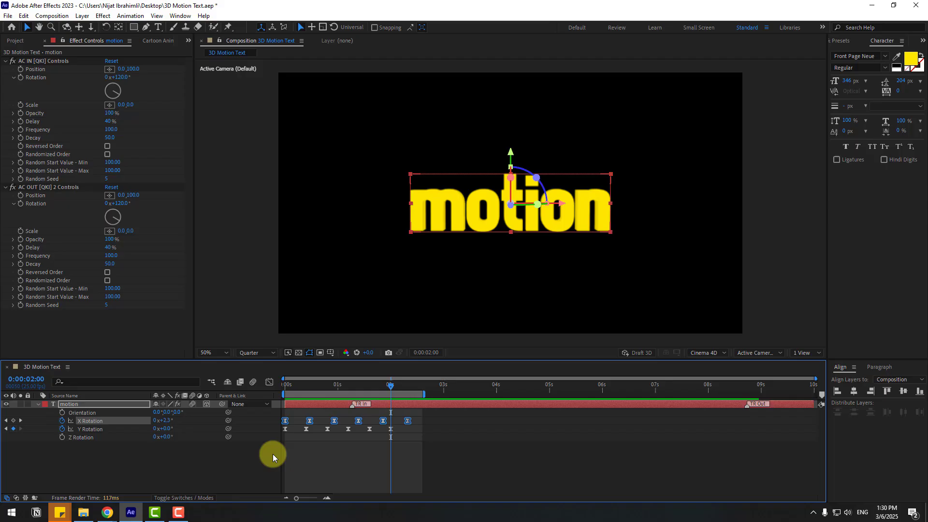
Create a new solid layer named BG with the colour 151515.
{"action": "right_click", "coordinate": [138, 467]}
{"action": "mouse_move", "coordinate": [208, 352]}
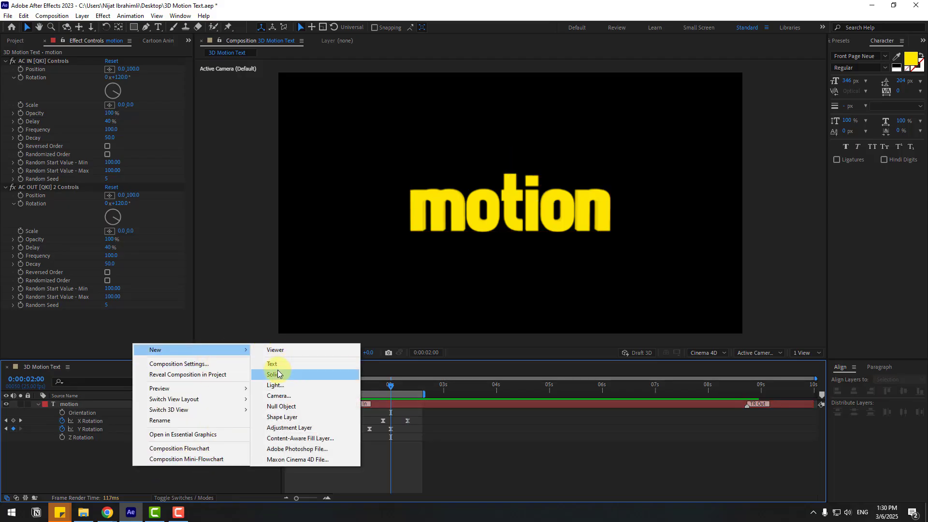
{"action": "left_click", "coordinate": [278, 373]}
{"action": "type", "text": "BG"}
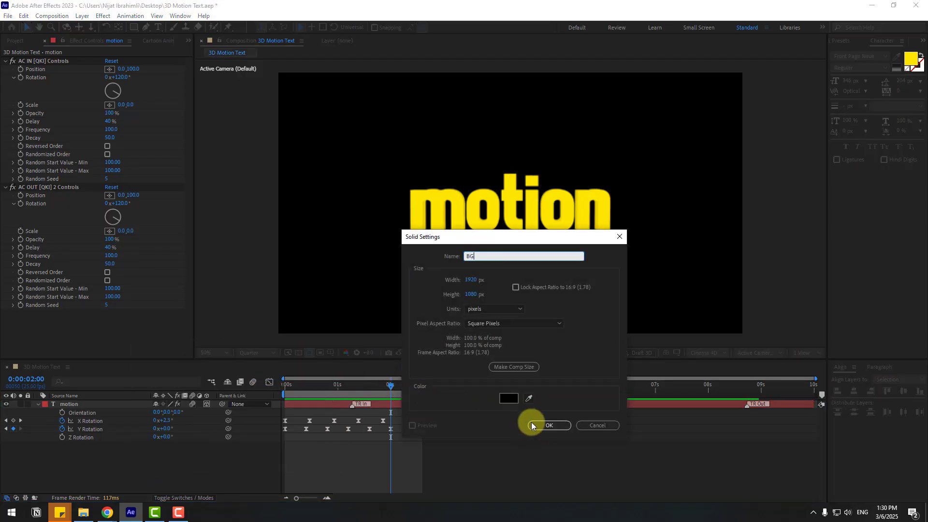
{"action": "left_click", "coordinate": [508, 398]}
{"action": "left_click_drag", "start_coordinate": [154, 480], "coordinate": [127, 480]}
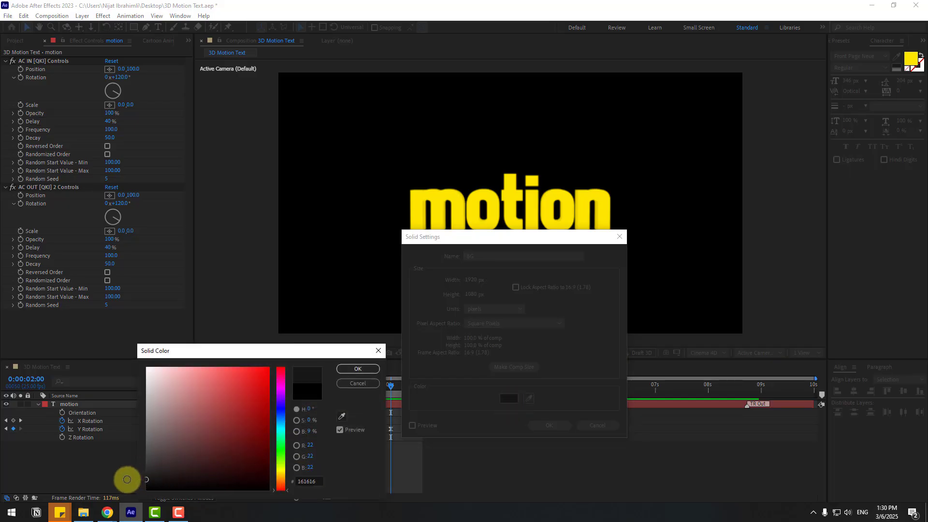
{"action": "left_click", "coordinate": [355, 370]}
{"action": "left_click", "coordinate": [551, 425]}
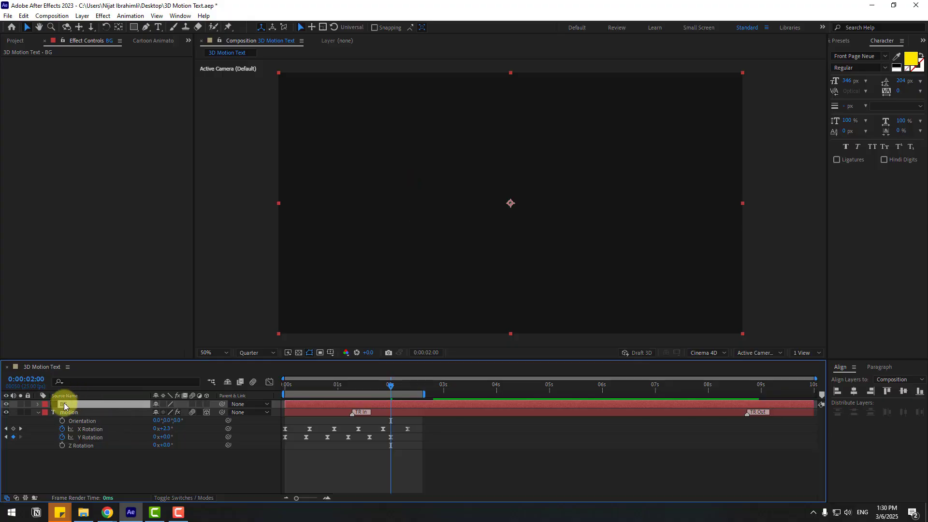
Move the BG solid beneath the motion text layer and lock it.
{"action": "left_click_drag", "start_coordinate": [64, 406], "coordinate": [78, 454]}
{"action": "key", "text": "ctrl+l"}
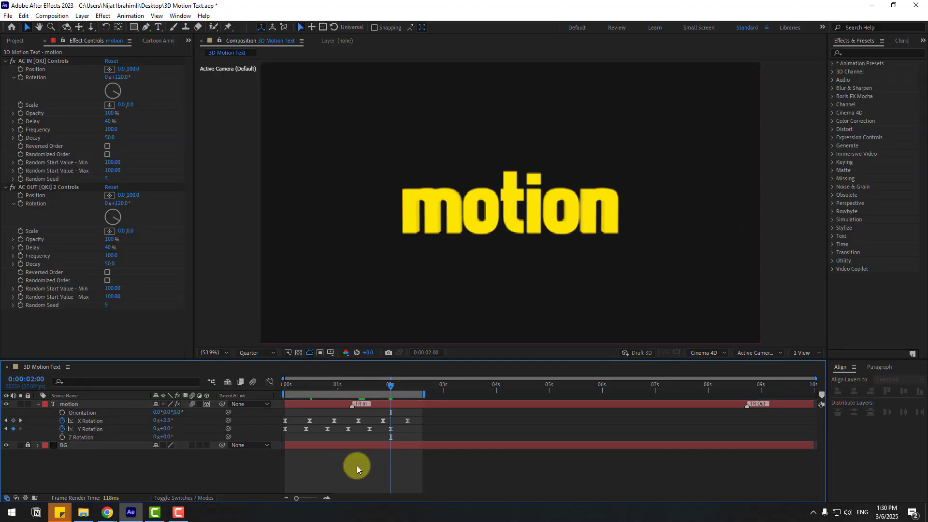
Pre-compose the motion text layer into a new composition named Text3D and return to the main composition.
{"action": "left_click", "coordinate": [70, 406]}
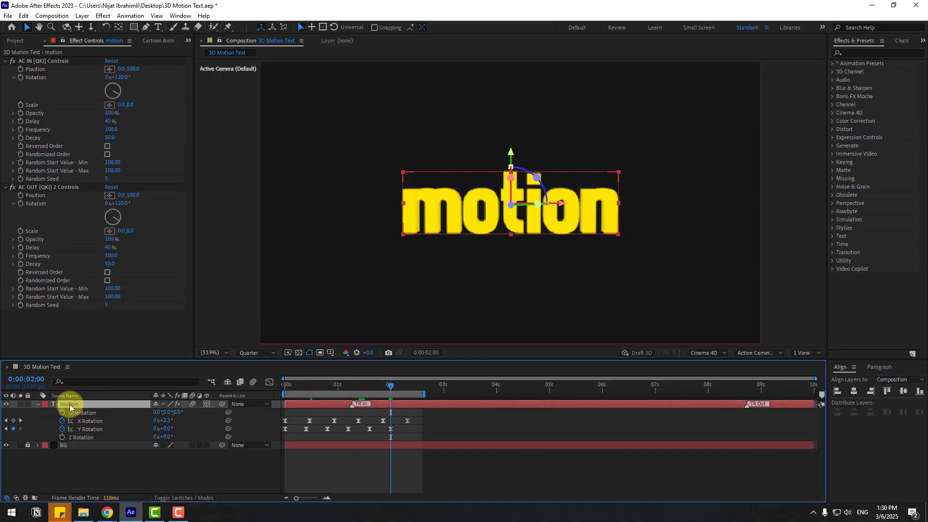
{"action": "right_click", "coordinate": [70, 406]}
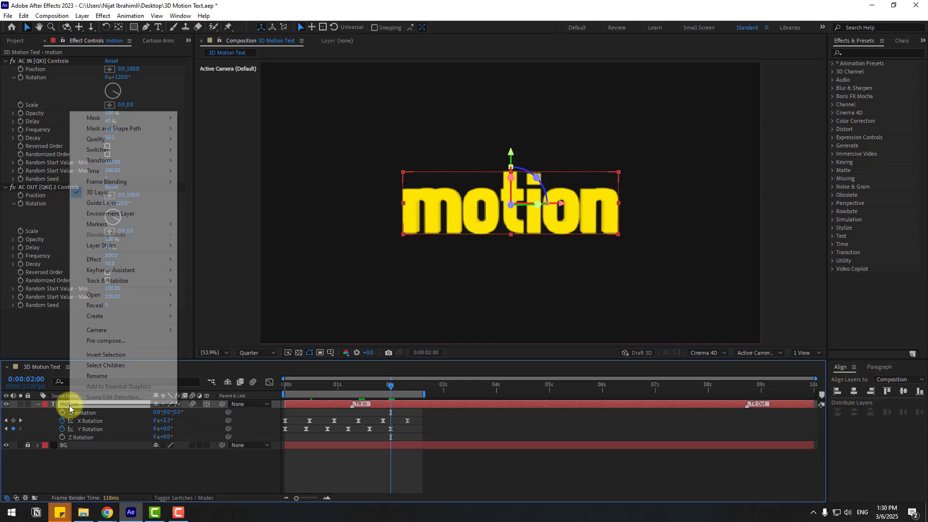
{"action": "left_click", "coordinate": [116, 342]}
{"action": "type", "text": "Text3D"}
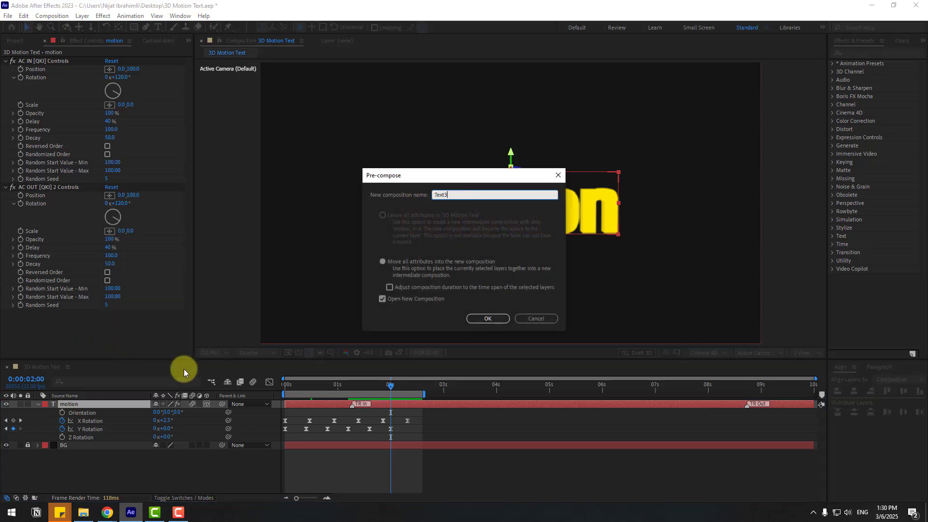
{"action": "left_click", "coordinate": [482, 319]}
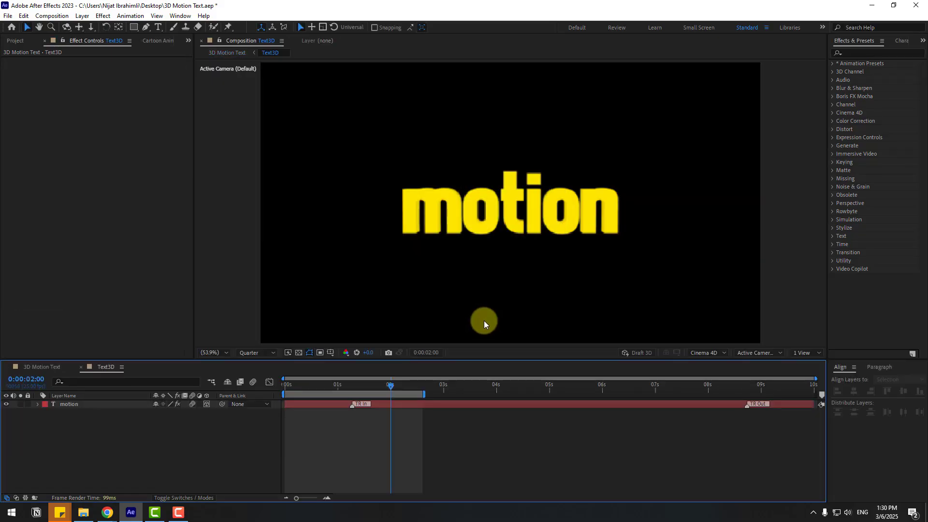
{"action": "left_click", "coordinate": [32, 368]}
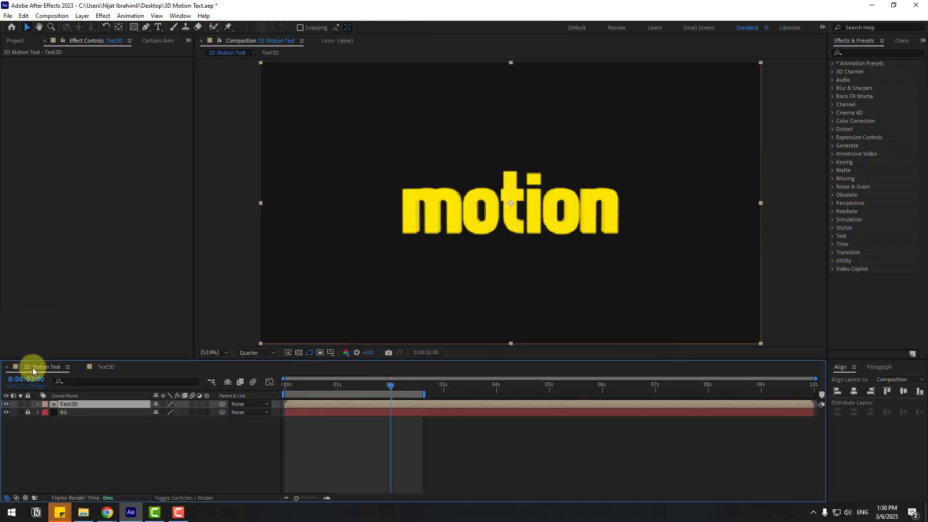
Search the effects for glow and apply Glow to the Text3D layer.
{"action": "left_click", "coordinate": [851, 53]}
{"action": "type", "text": "glow"}
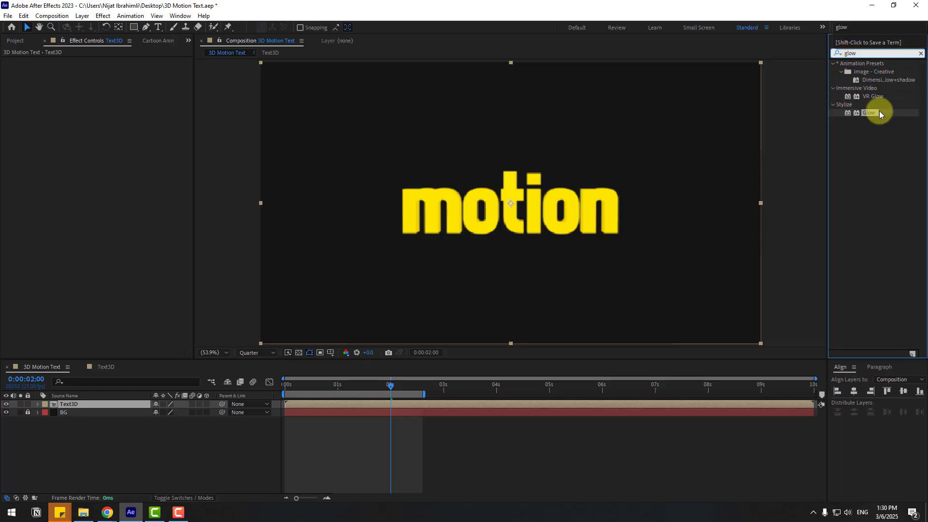
{"action": "left_click_drag", "start_coordinate": [869, 112], "coordinate": [66, 404]}
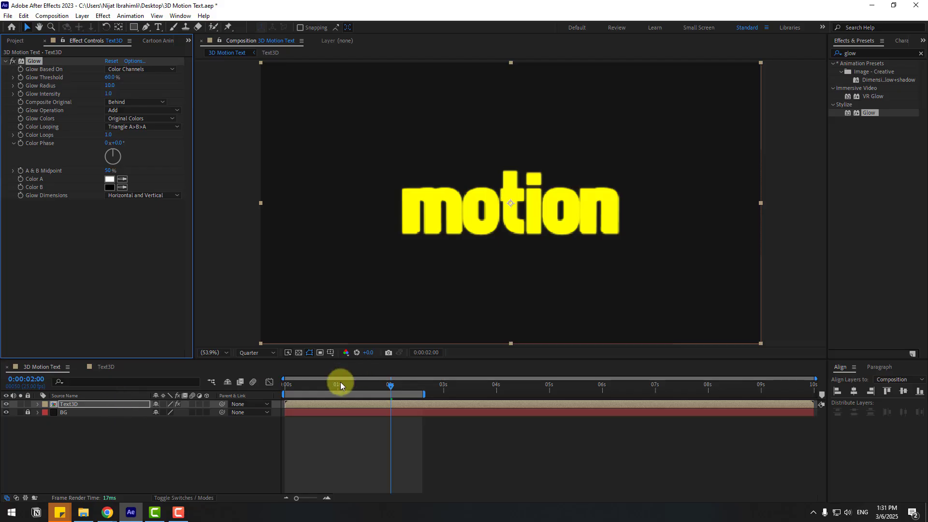
Set the Glow Threshold to 83.5%, Glow Radius to 41 and Glow Intensity to 0.1.
{"action": "left_click_drag", "start_coordinate": [341, 383], "coordinate": [308, 392]}
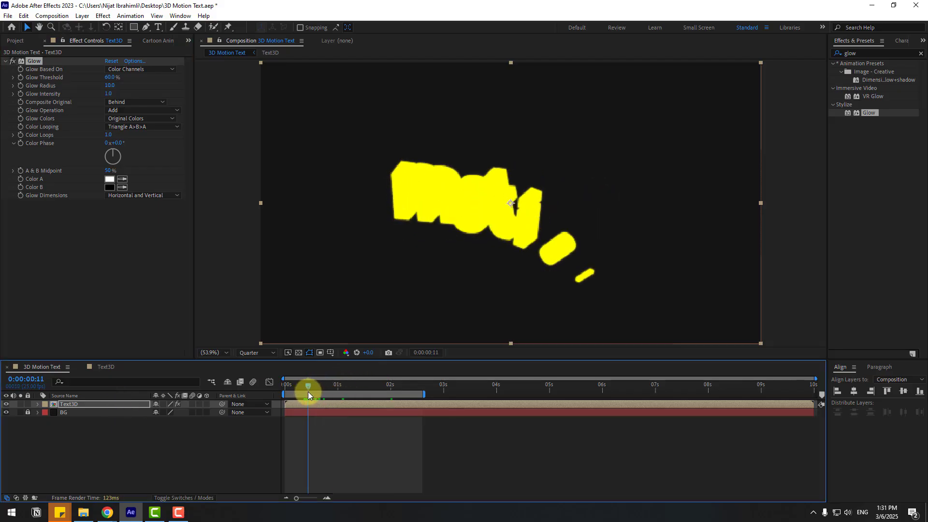
{"action": "key", "text": "slash"}
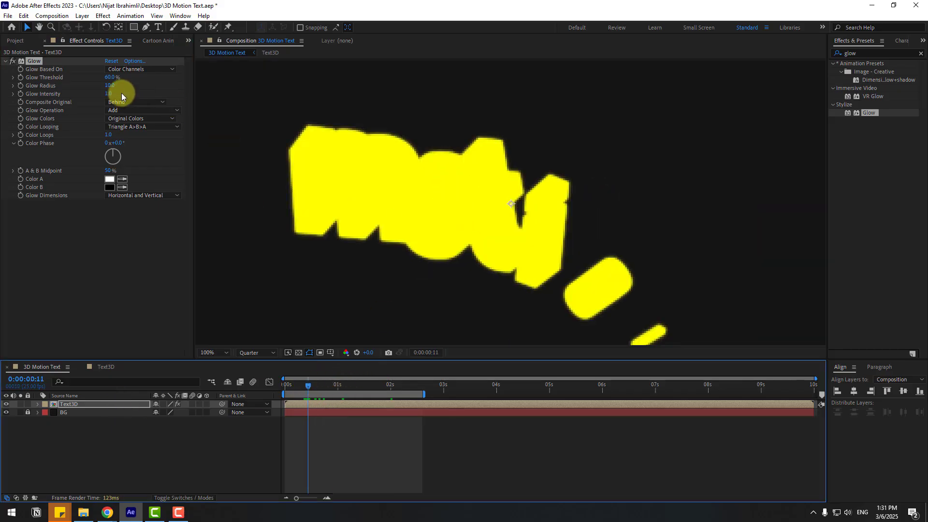
{"action": "left_click_drag", "start_coordinate": [111, 89], "coordinate": [64, 102]}
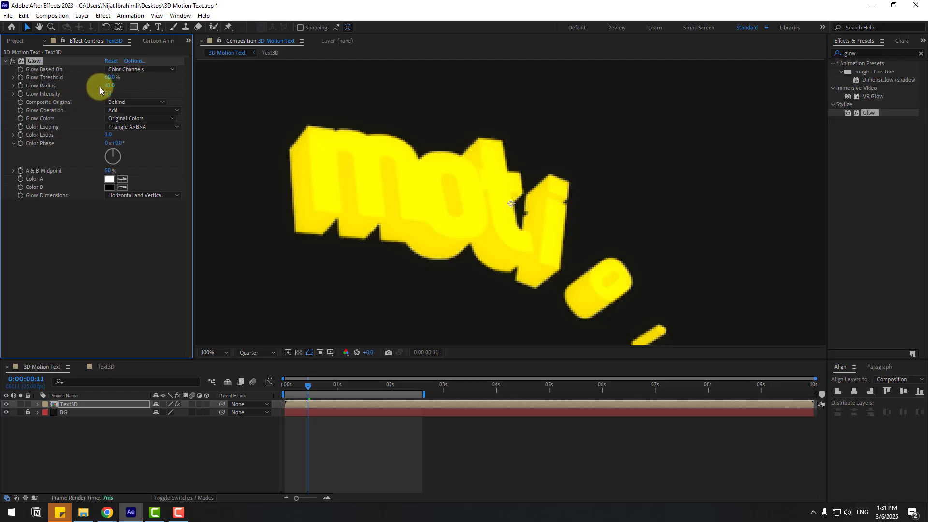
{"action": "left_click_drag", "start_coordinate": [132, 79], "coordinate": [188, 75]}
{"action": "scroll", "coordinate": [532, 201], "scroll_direction": "down", "scroll_amount": 3}
{"action": "scroll", "coordinate": [564, 203], "scroll_direction": "up", "scroll_amount": 1}
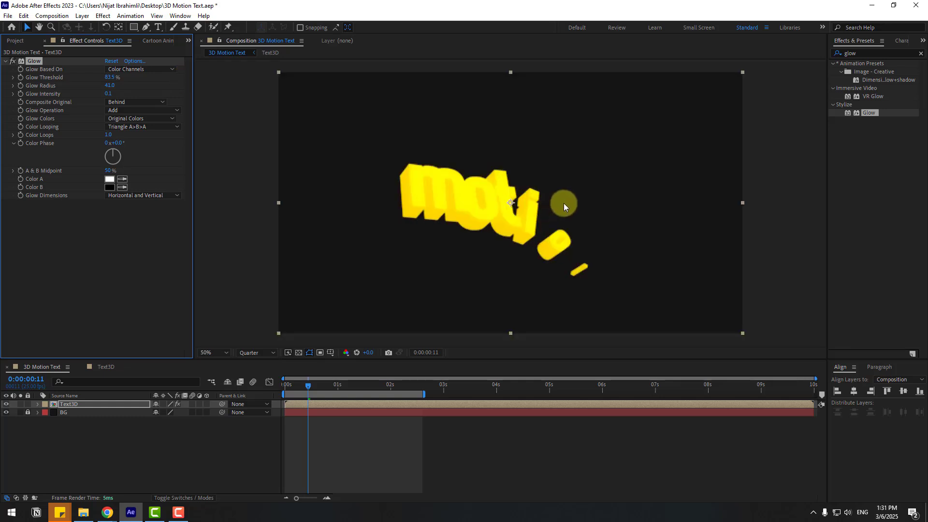
Preview the animation with the glow applied.
{"action": "key", "text": "space"}
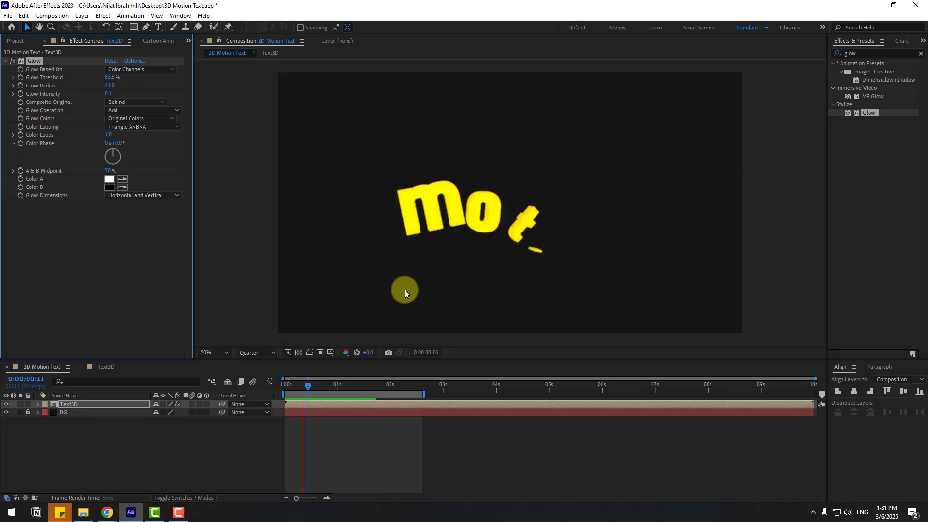
{"action": "left_click", "coordinate": [340, 385]}
{"action": "left_click", "coordinate": [261, 435]}
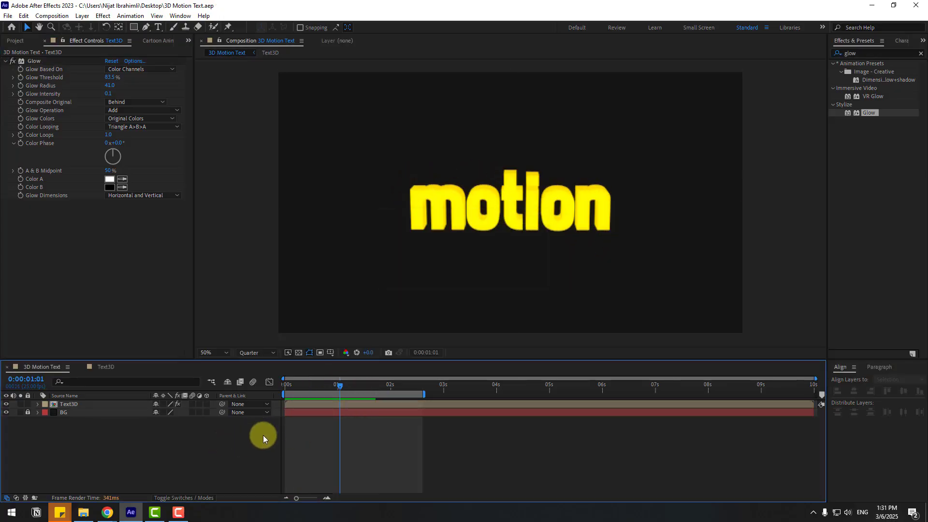
Open Animation Composer 3 and add the Particle Fireworks element from Starter Precomps > Shape Elements.
{"action": "left_click", "coordinate": [175, 17]}
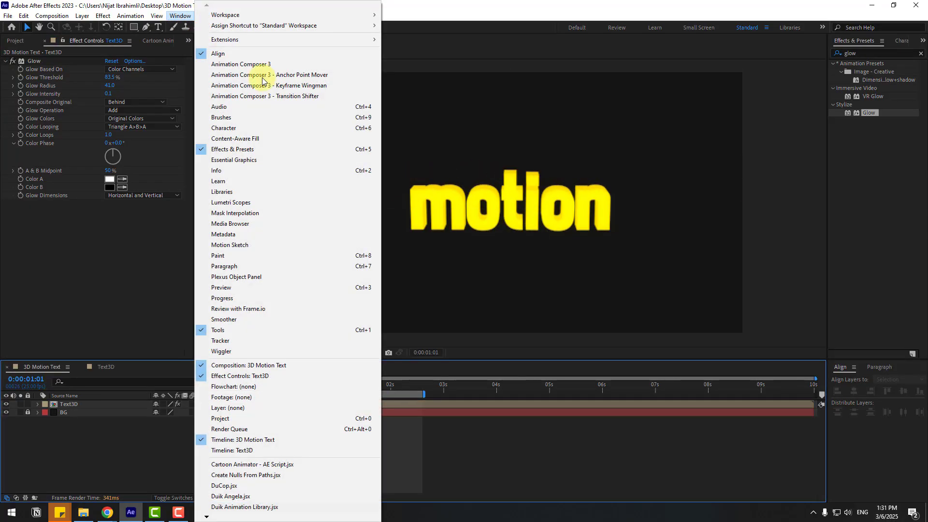
{"action": "left_click", "coordinate": [285, 65]}
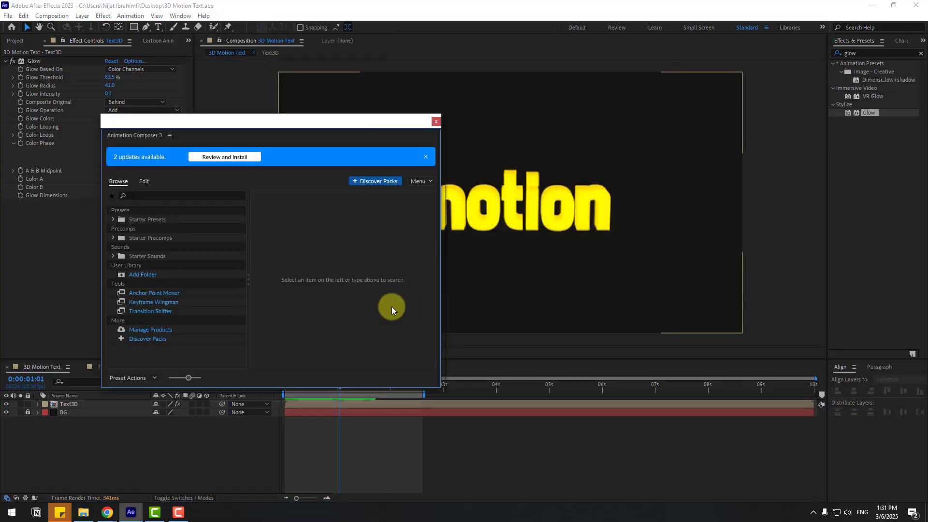
{"action": "left_click", "coordinate": [113, 238]}
{"action": "left_click", "coordinate": [154, 257]}
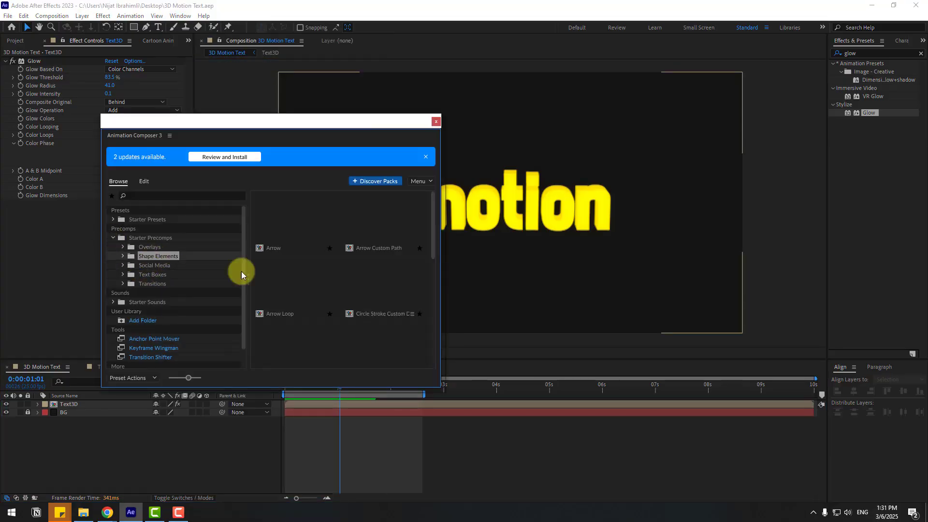
{"action": "left_click_drag", "start_coordinate": [432, 227], "coordinate": [437, 327]}
{"action": "left_click", "coordinate": [369, 226]}
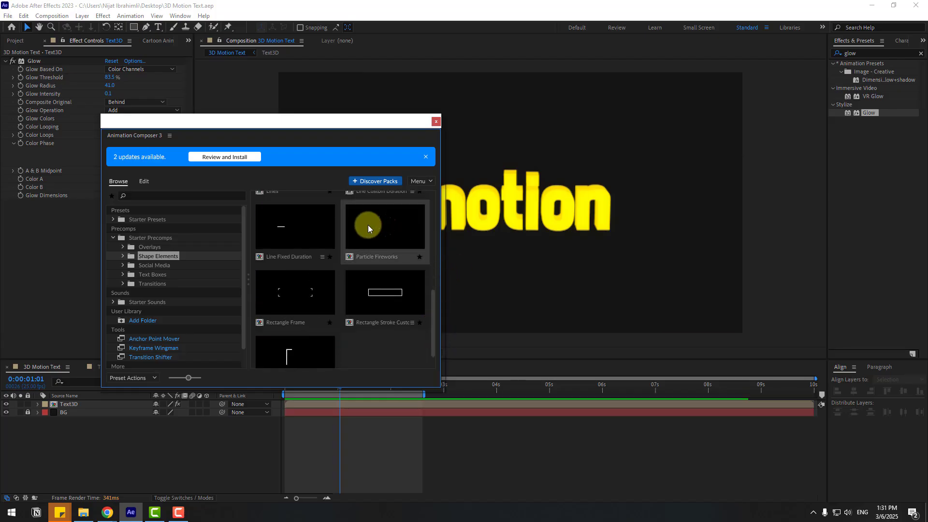
{"action": "left_click", "coordinate": [418, 378]}
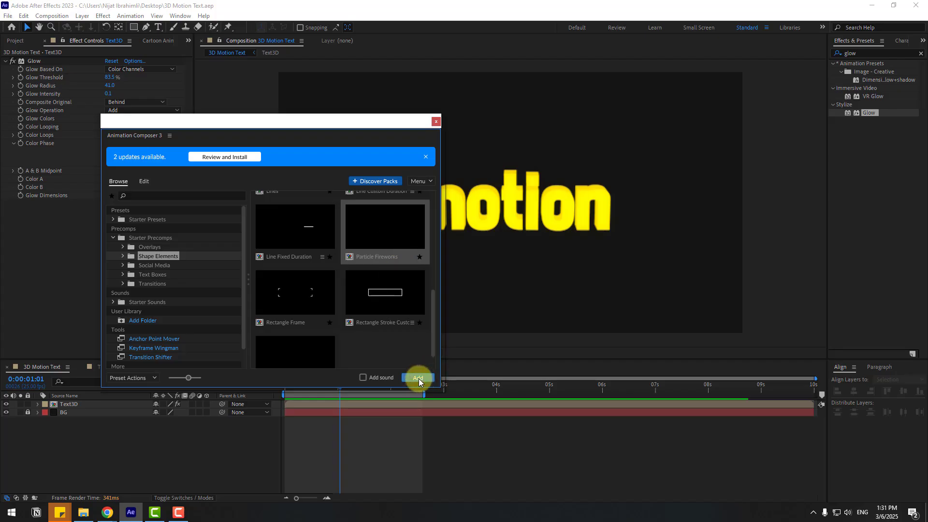
{"action": "left_click", "coordinate": [436, 122]}
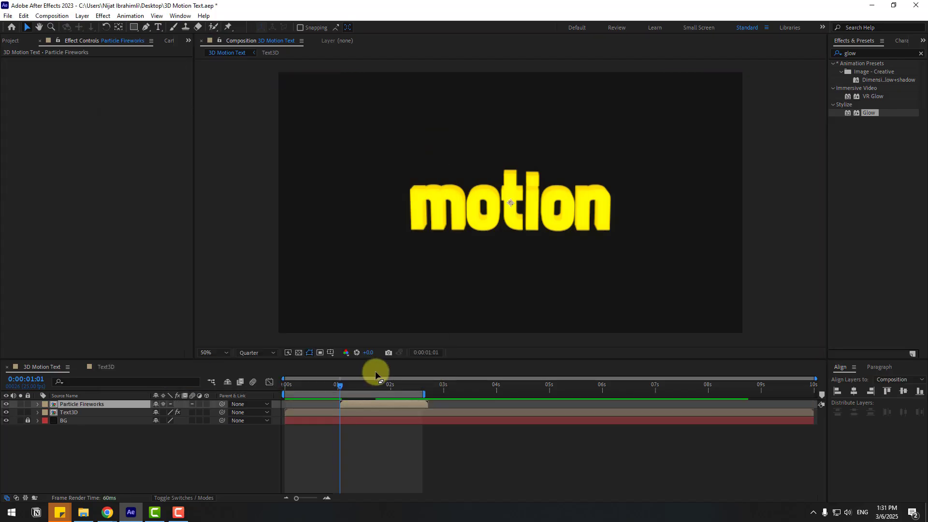
Move the Particle Fireworks layer to start at the beginning of the composition.
{"action": "left_click_drag", "start_coordinate": [326, 384], "coordinate": [300, 387]}
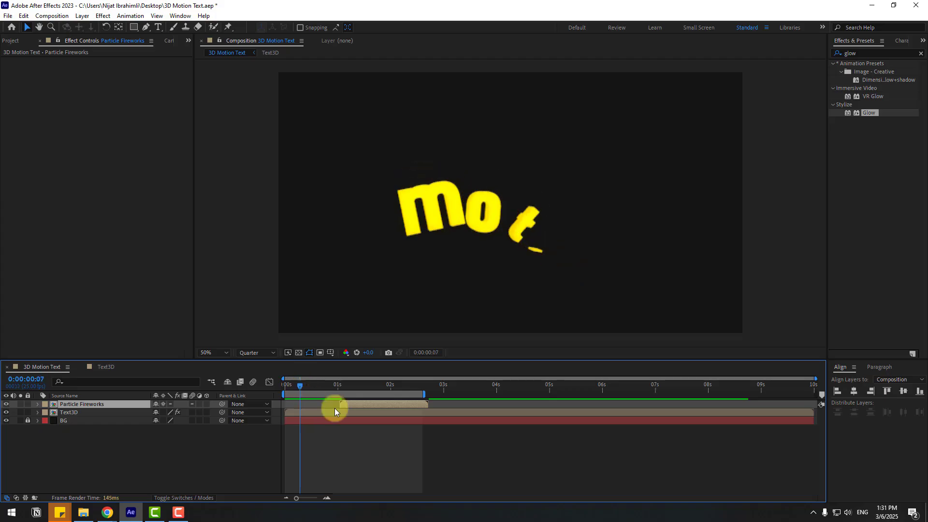
{"action": "left_click_drag", "start_coordinate": [349, 407], "coordinate": [312, 386]}
Apply Glow to the Particle Fireworks layer and set its Glow Radius to 34.
{"action": "left_click_drag", "start_coordinate": [859, 112], "coordinate": [112, 403]}
{"action": "scroll", "coordinate": [611, 133], "scroll_direction": "up", "scroll_amount": 2}
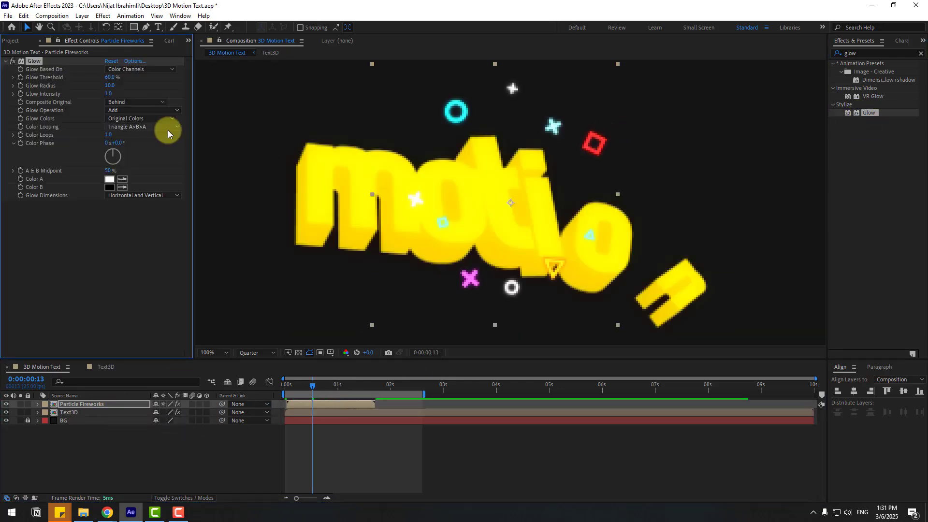
{"action": "left_click_drag", "start_coordinate": [118, 88], "coordinate": [131, 88]}
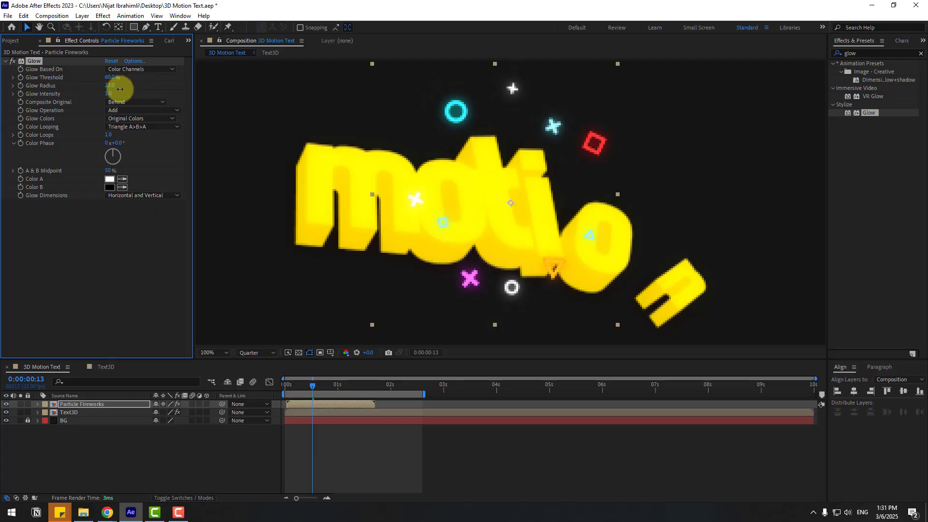
{"action": "scroll", "coordinate": [457, 242], "scroll_direction": "down", "scroll_amount": 2}
Preview the finished animation.
{"action": "key", "text": "space"}
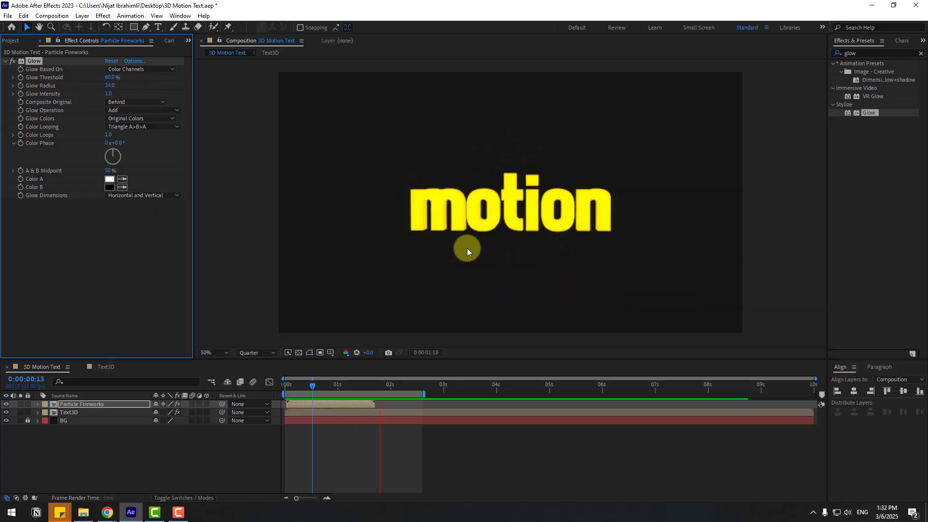
{"action": "left_click", "coordinate": [703, 461]}
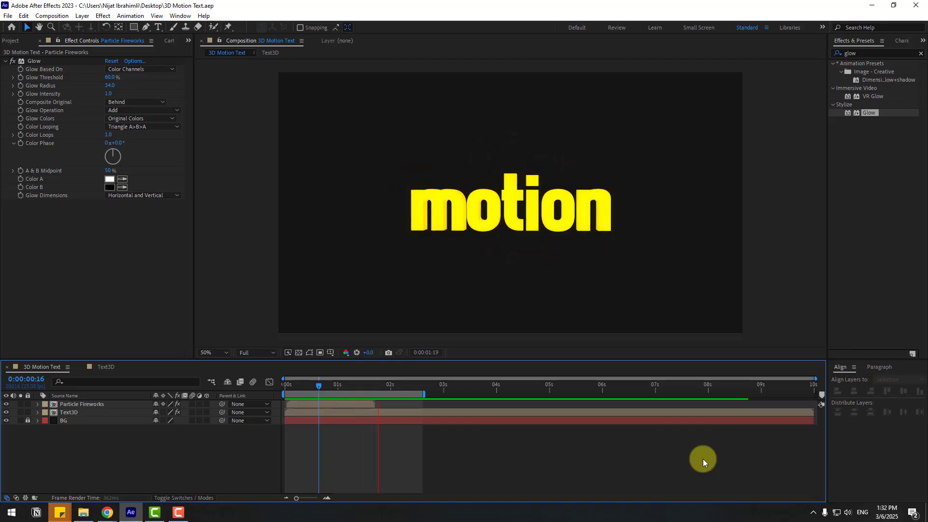